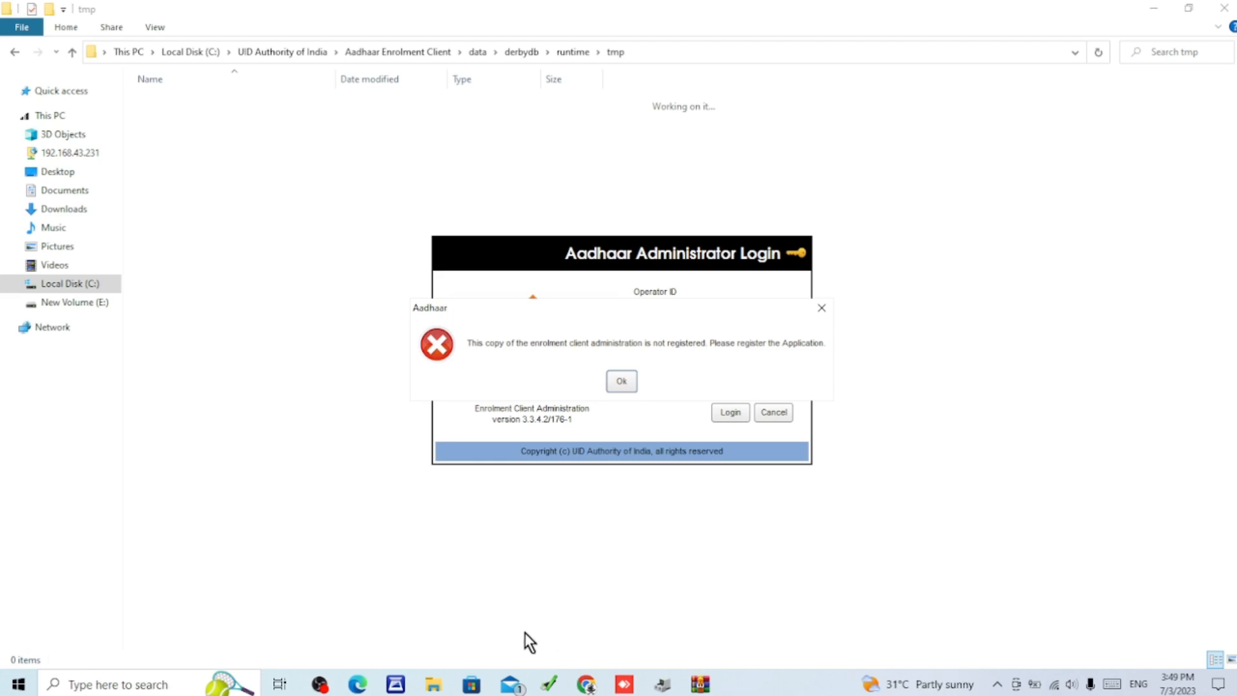
Step: Dismiss the unregistered-copy error and cancel the Aadhaar administrator login
{"action": "left_click", "coordinate": [622, 384]}
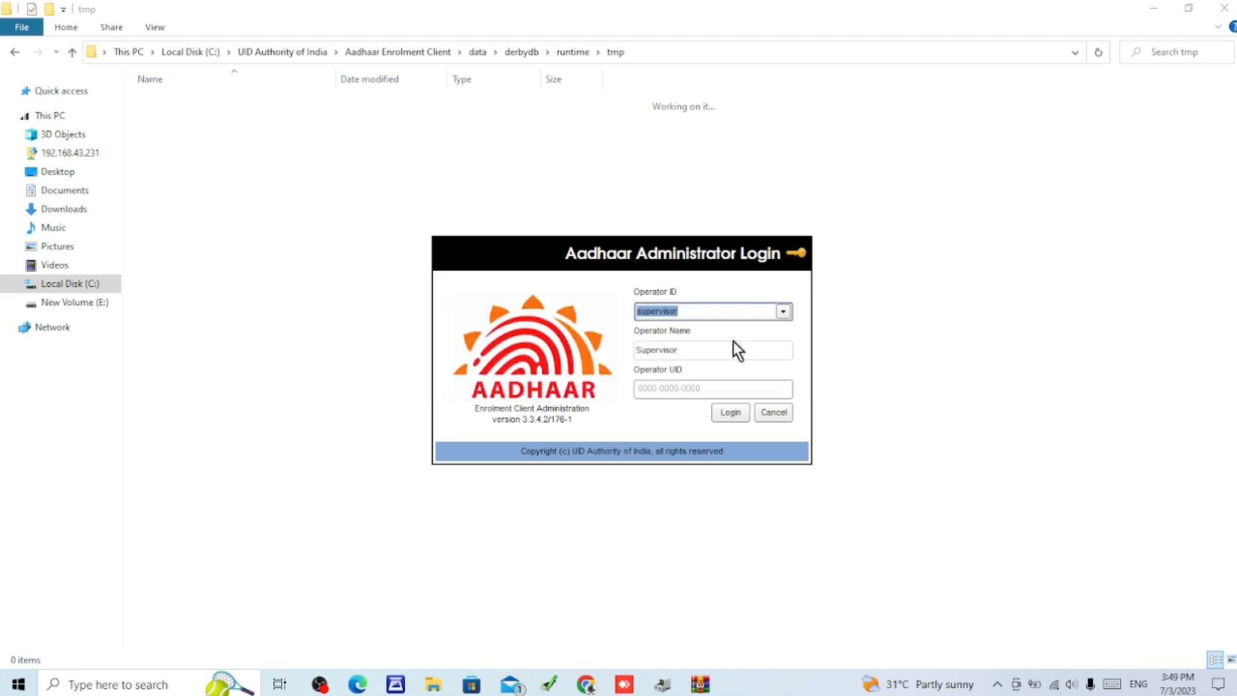
{"action": "left_click", "coordinate": [784, 316]}
{"action": "left_click", "coordinate": [784, 316]}
{"action": "left_click", "coordinate": [773, 416]}
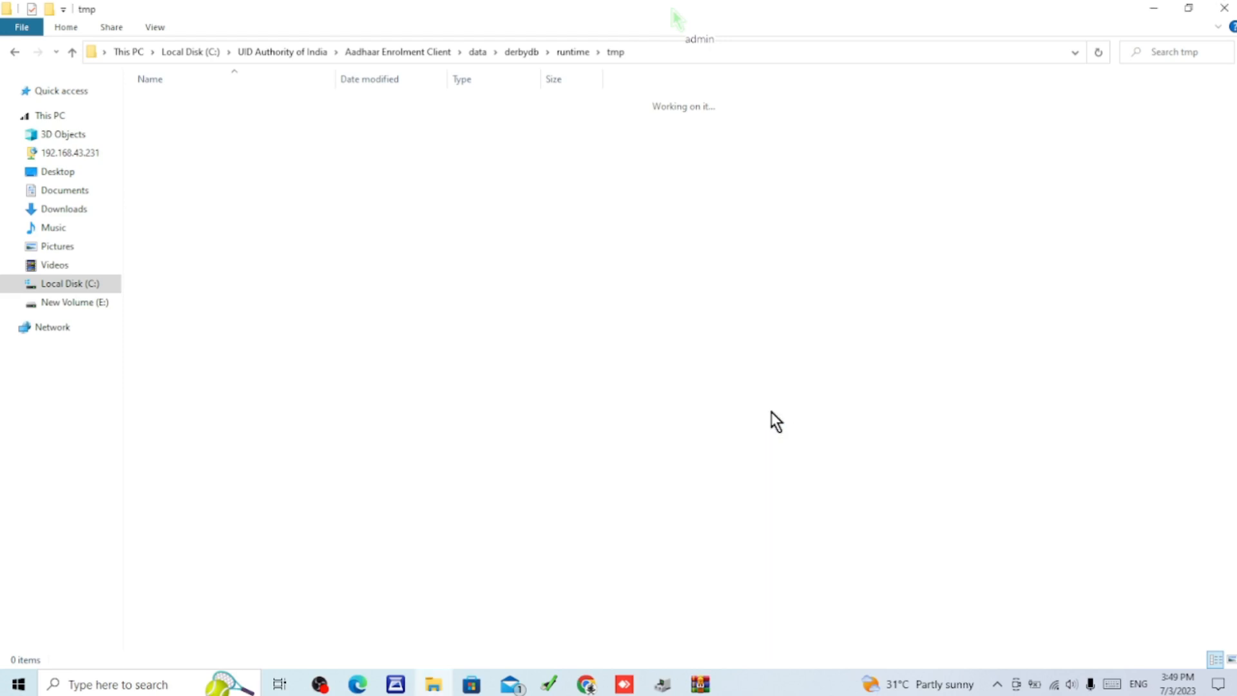
Step: Go back up through derbydb to the Aadhaar Enrolment Client's data folder
{"action": "left_click", "coordinate": [519, 52]}
{"action": "left_click", "coordinate": [478, 52]}
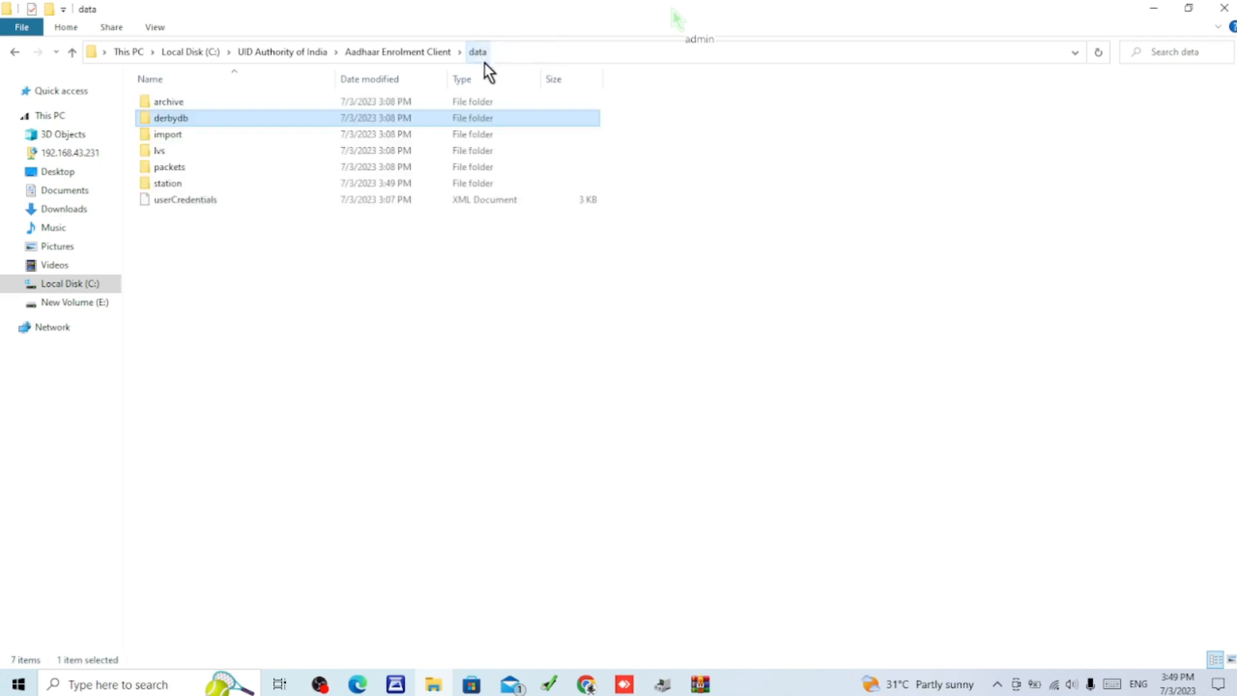
{"action": "left_click", "coordinate": [276, 239]}
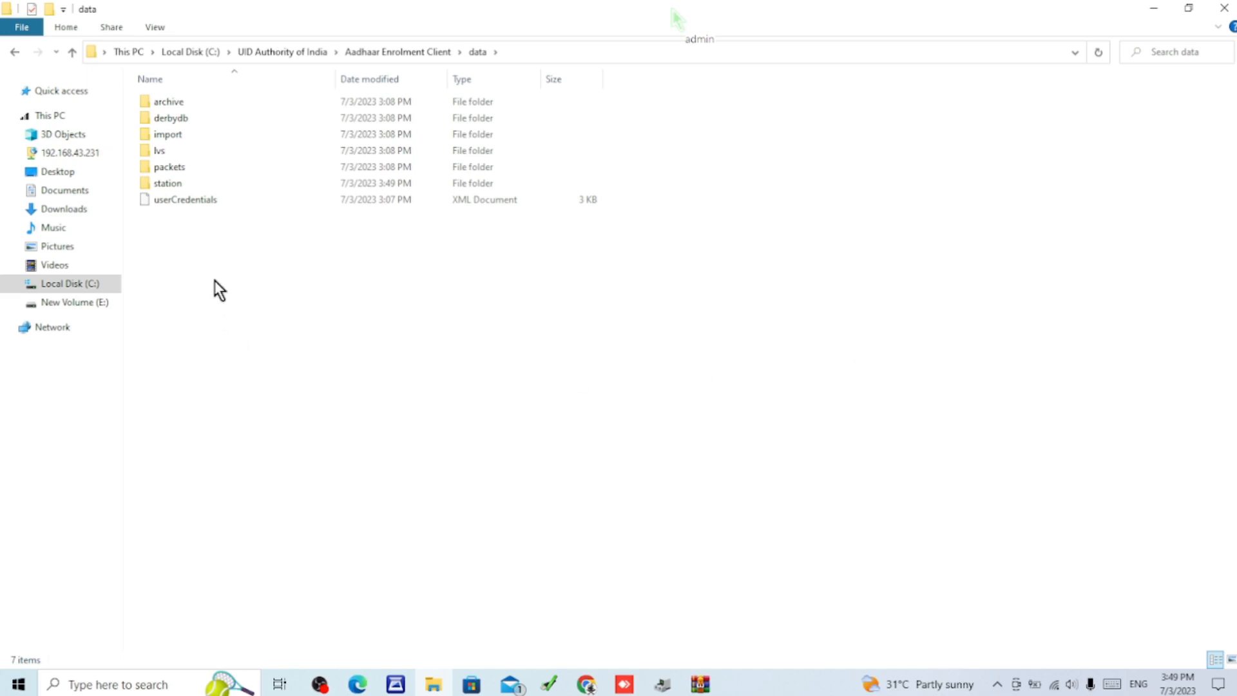
Step: Paste the userCredentials-ECMP (85) zip into data and extract it, replacing all existing files
{"action": "key", "text": "ctrl+v"}
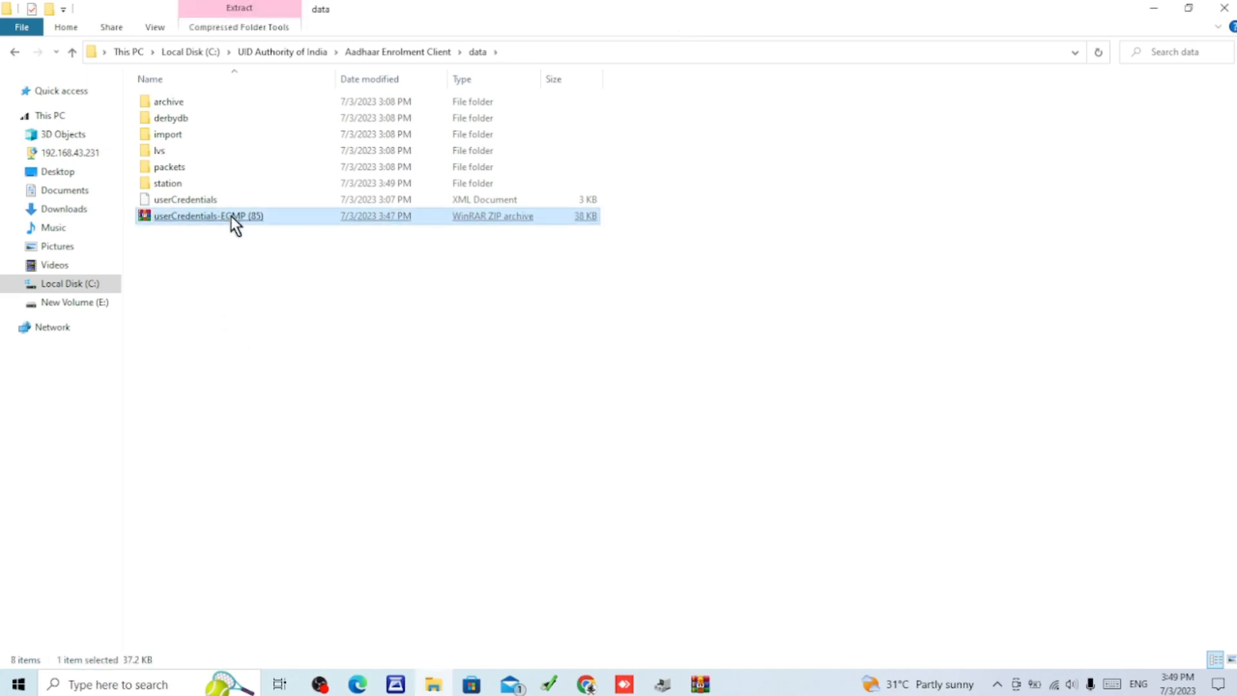
{"action": "right_click", "coordinate": [232, 221]}
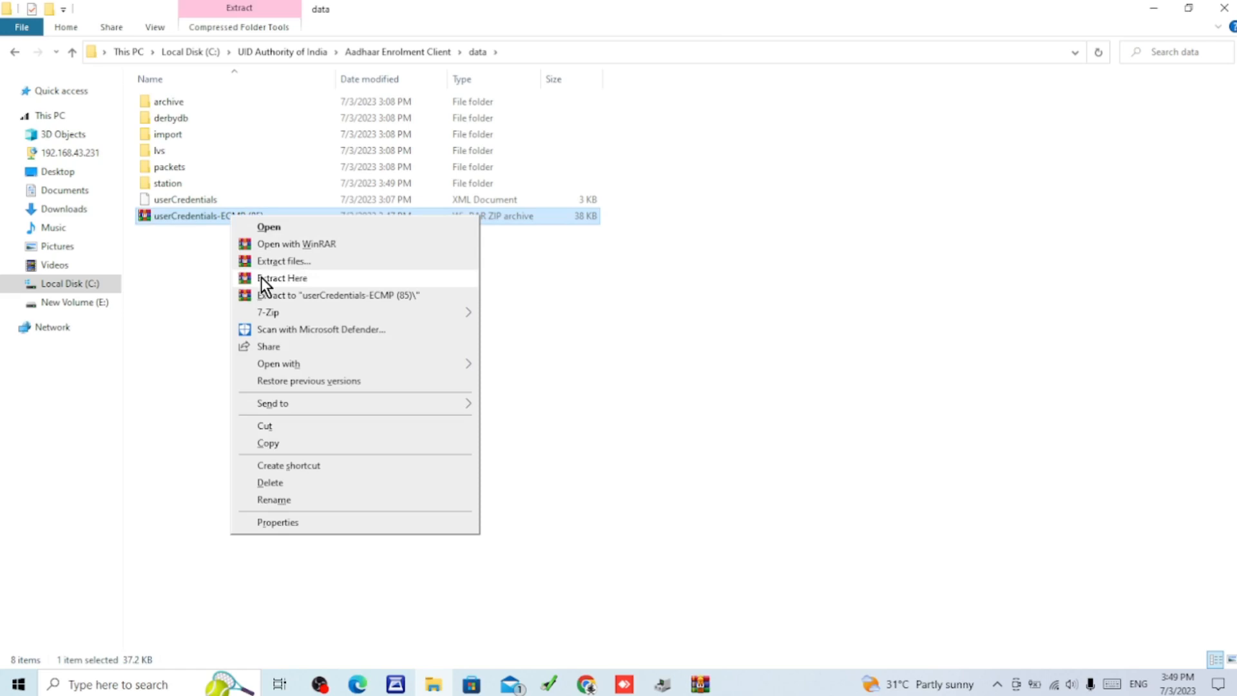
{"action": "left_click", "coordinate": [261, 277]}
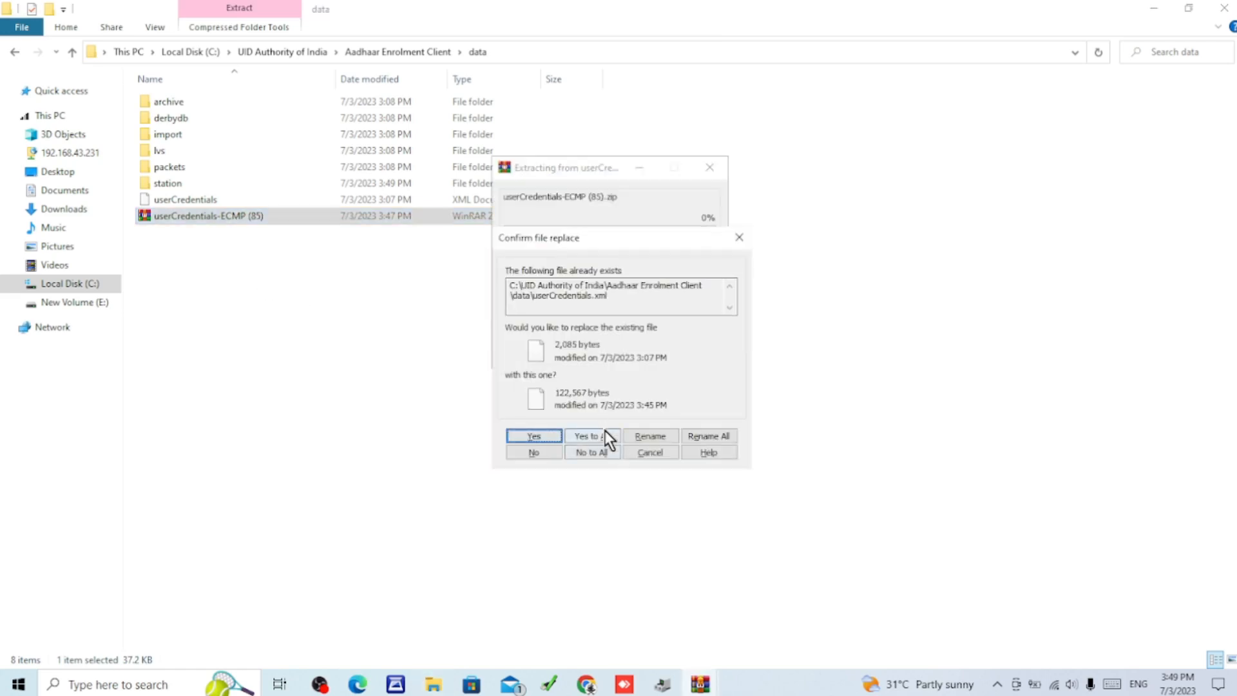
{"action": "left_click", "coordinate": [605, 431]}
{"action": "right_click", "coordinate": [603, 428]}
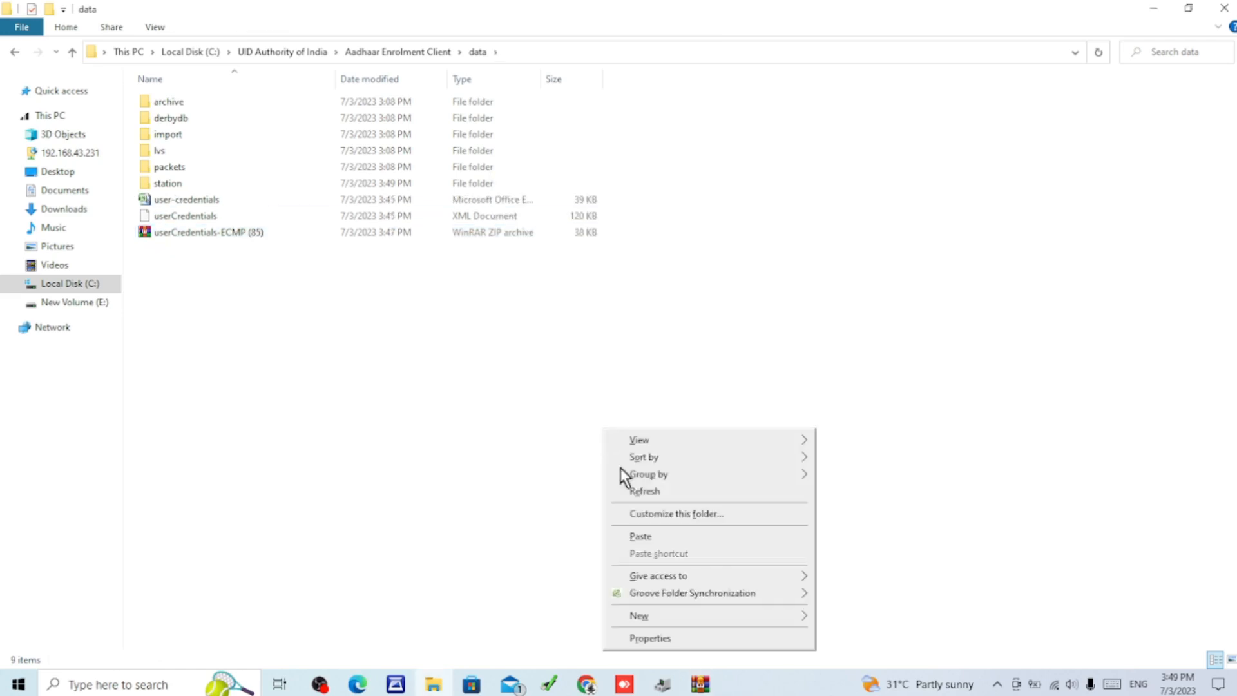
{"action": "left_click", "coordinate": [637, 491]}
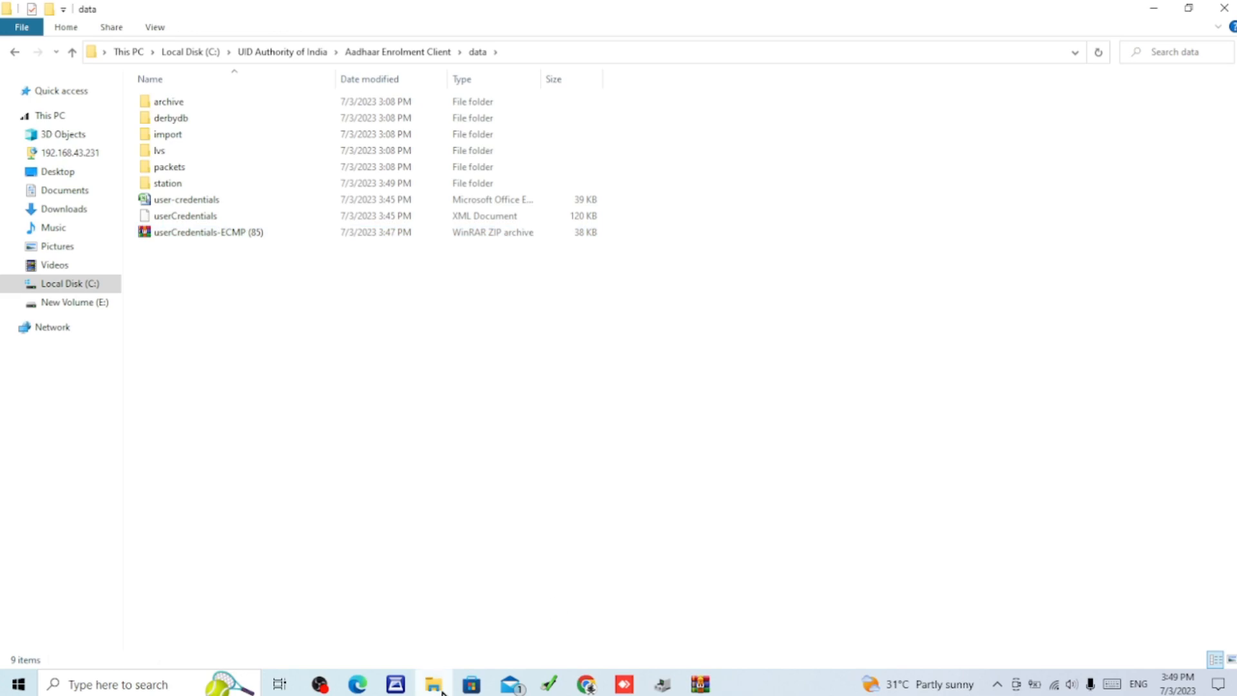
{"action": "left_click", "coordinate": [144, 684]}
Step: Launch the ECA app from Windows Search and minimise File Explorer
{"action": "type", "text": "eca"}
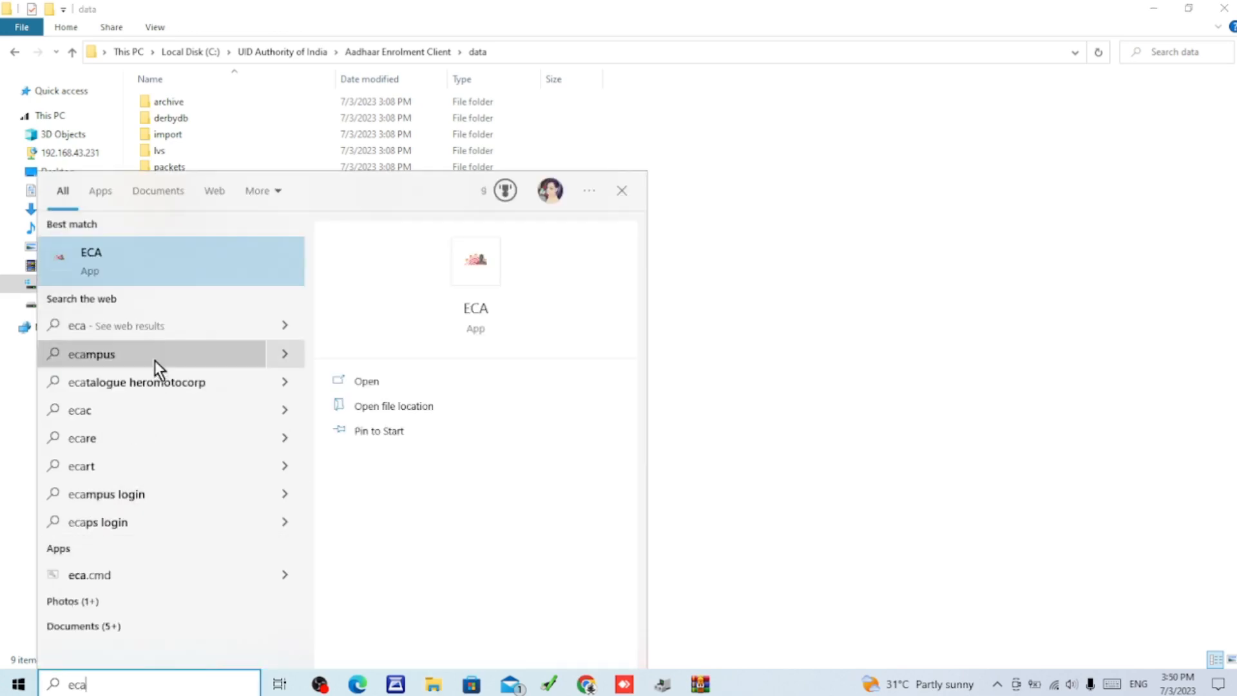
{"action": "left_click", "coordinate": [102, 266]}
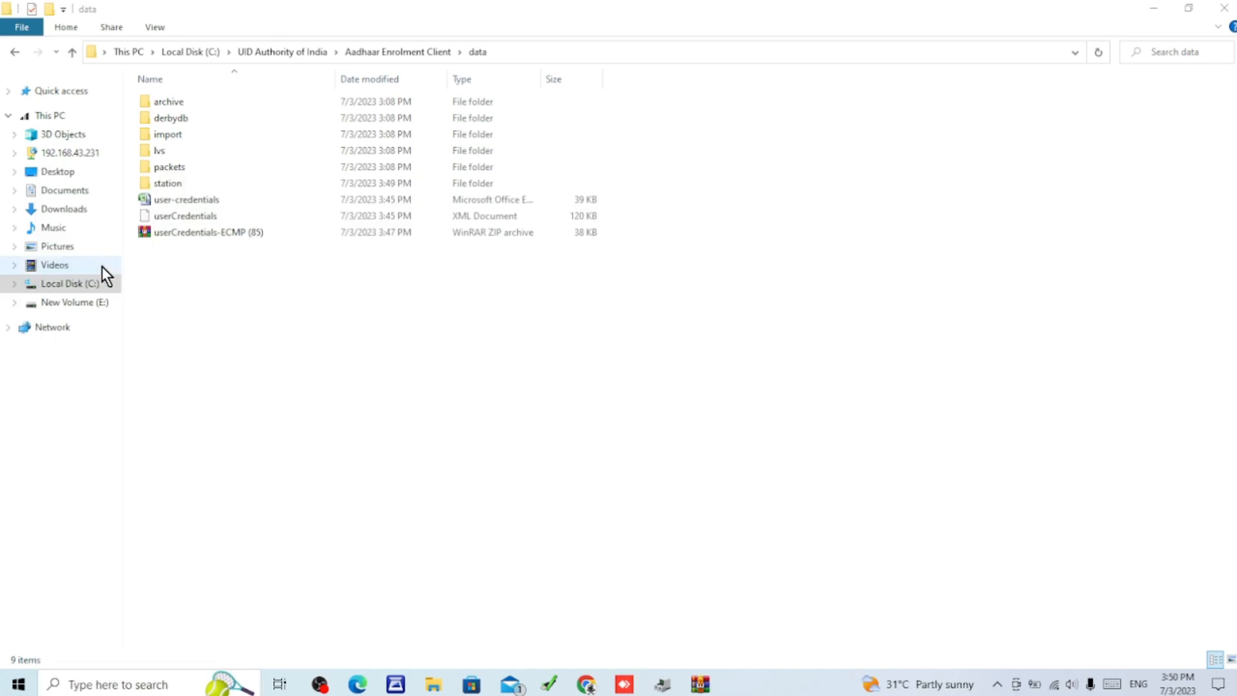
{"action": "left_click", "coordinate": [1153, 9]}
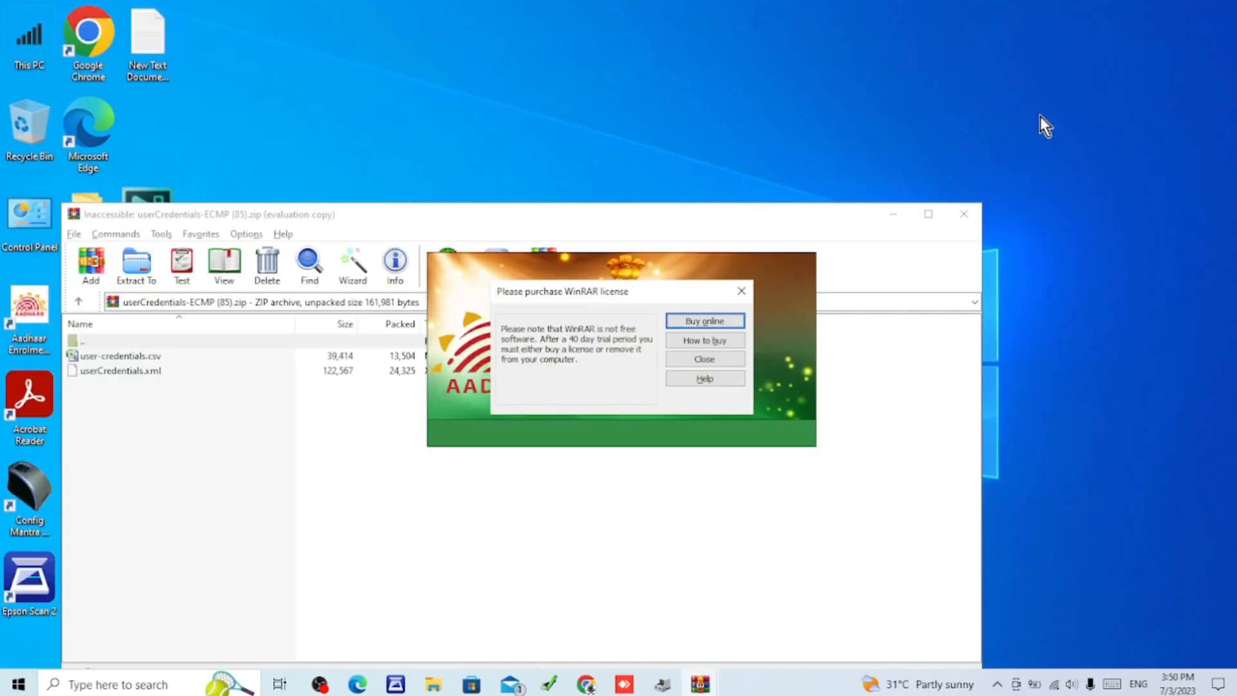
Step: Dismiss the WinRAR licence reminder, close WinRAR, and refresh the desktop
{"action": "left_click", "coordinate": [741, 292]}
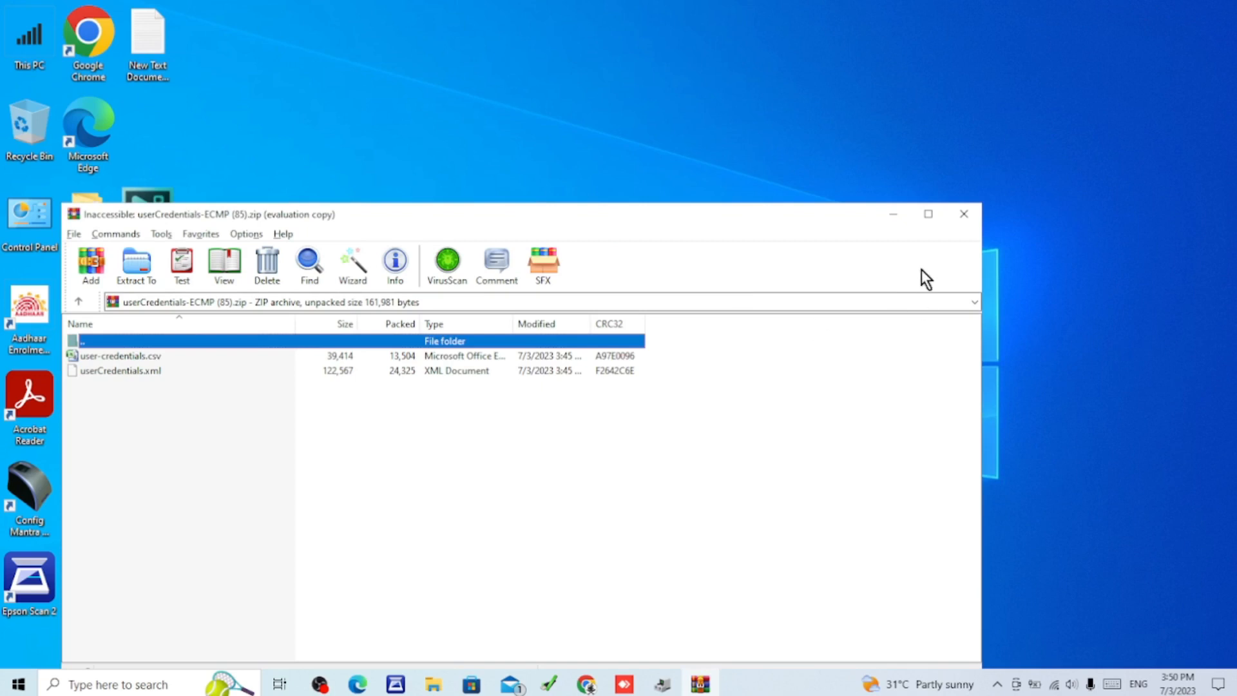
{"action": "left_click", "coordinate": [962, 215]}
{"action": "right_click", "coordinate": [1044, 233]}
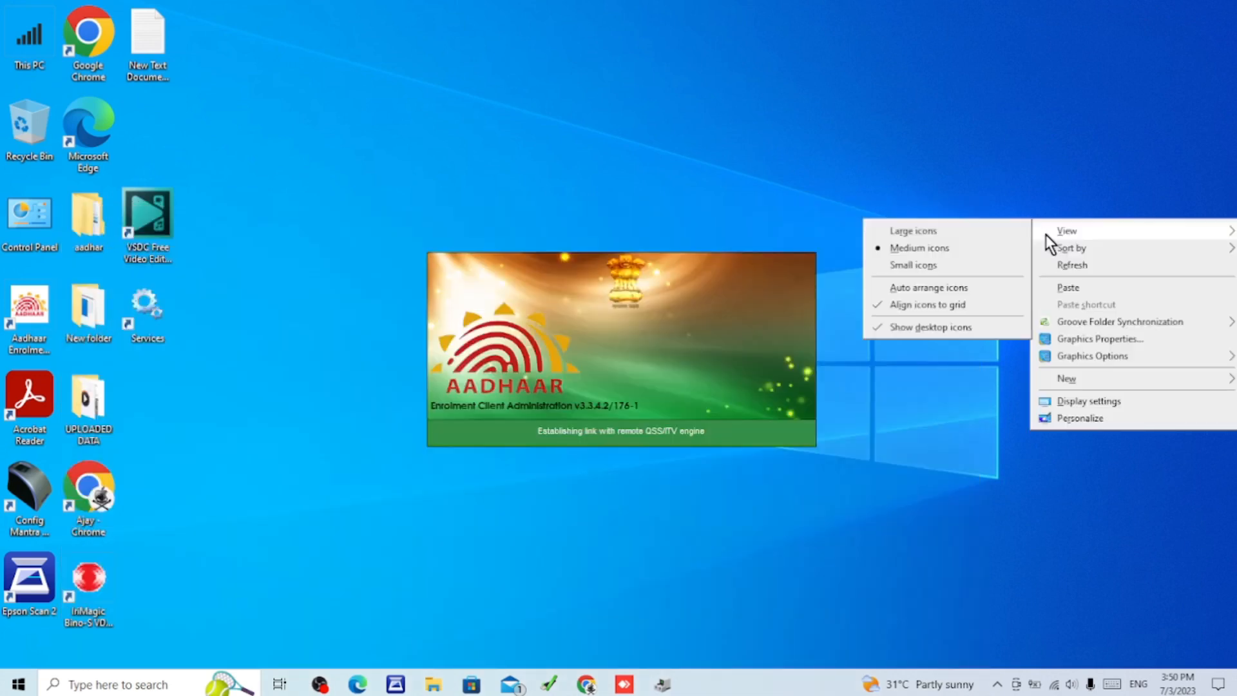
{"action": "left_click", "coordinate": [1052, 269]}
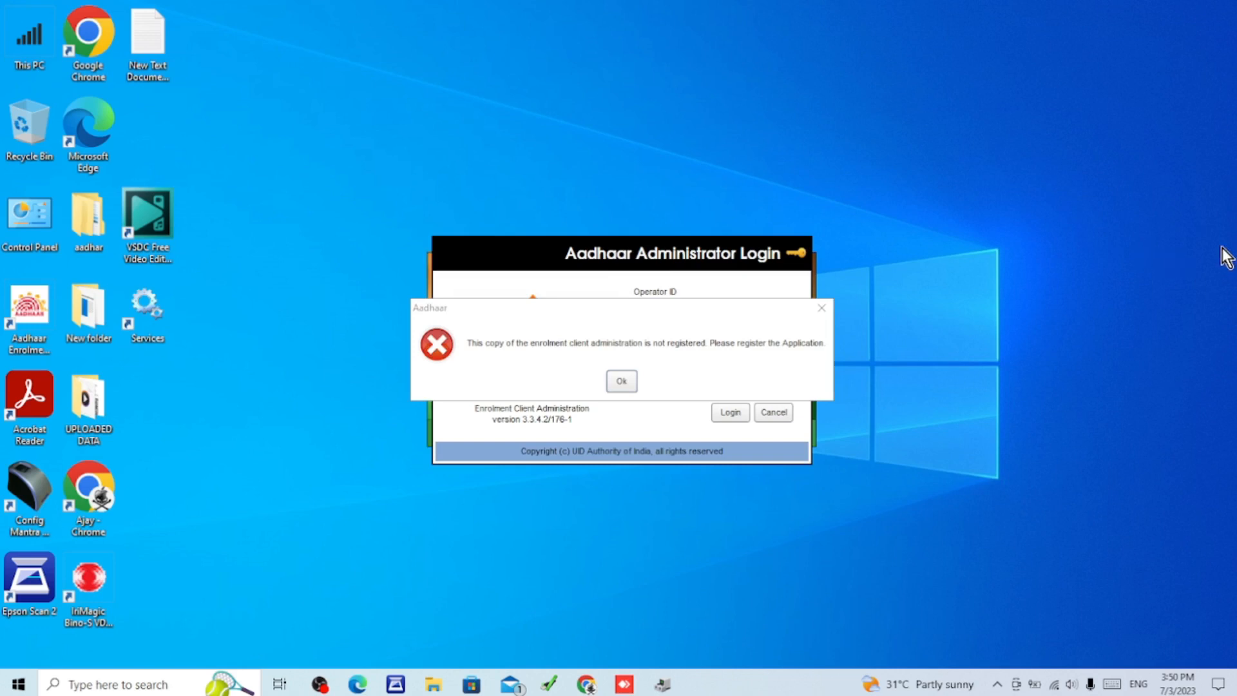
Step: Dismiss the error, pick the matching CIS operator ID, and enter the operator password
{"action": "left_click", "coordinate": [632, 382]}
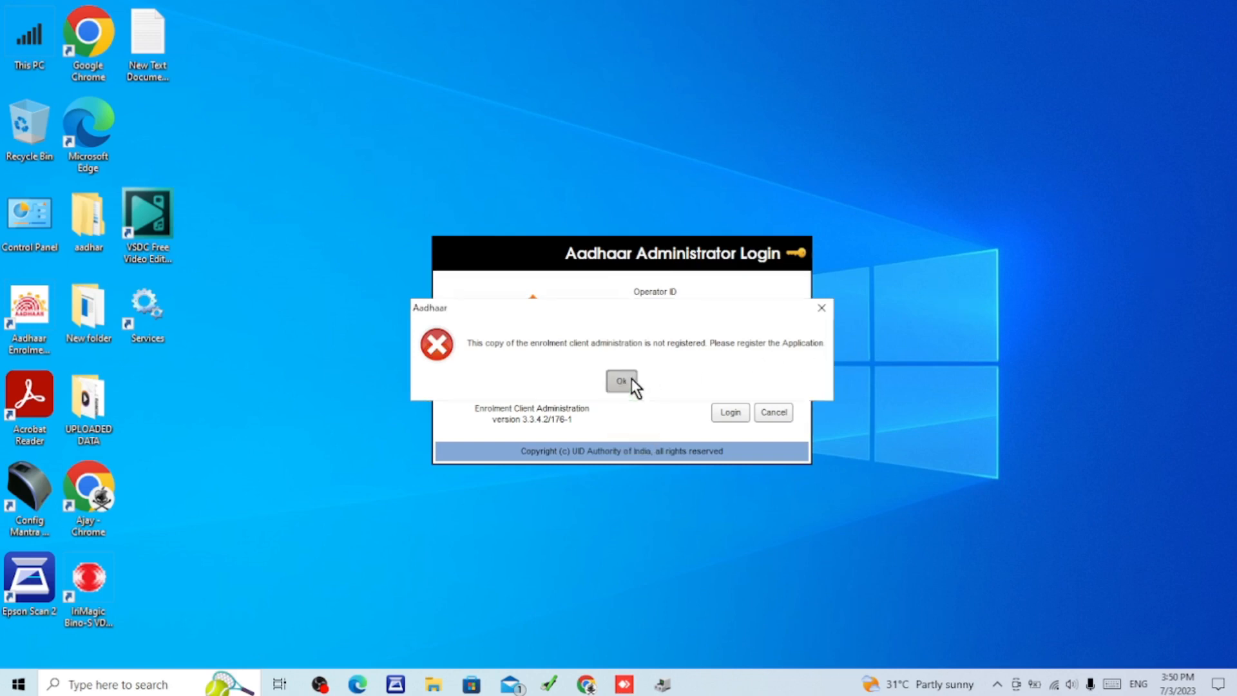
{"action": "left_click", "coordinate": [752, 312]}
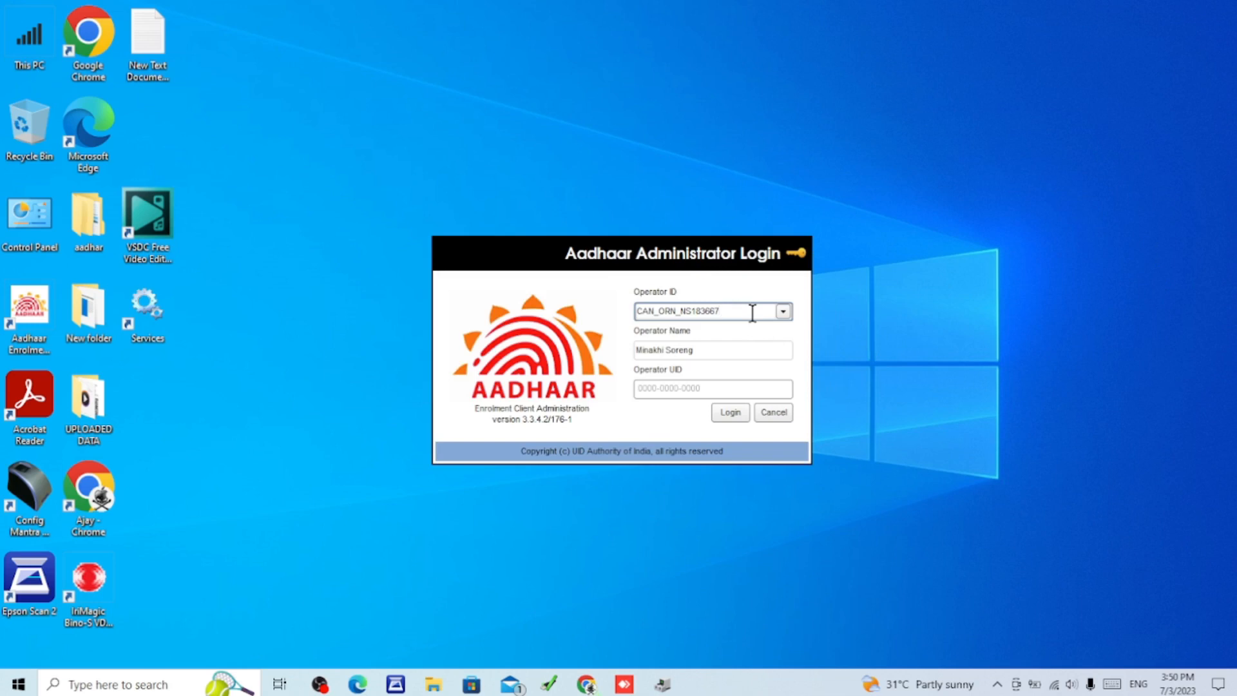
{"action": "key", "text": "BackSpace"}
{"action": "key", "text": "BackSpace"}
{"action": "key", "text": "BackSpace"}
{"action": "key", "text": "BackSpace"}
{"action": "key", "text": "BackSpace"}
{"action": "key", "text": "BackSpace"}
{"action": "key", "text": "BackSpace"}
{"action": "key", "text": "BackSpace"}
{"action": "key", "text": "BackSpace"}
{"action": "key", "text": "BackSpace"}
{"action": "key", "text": "BackSpace"}
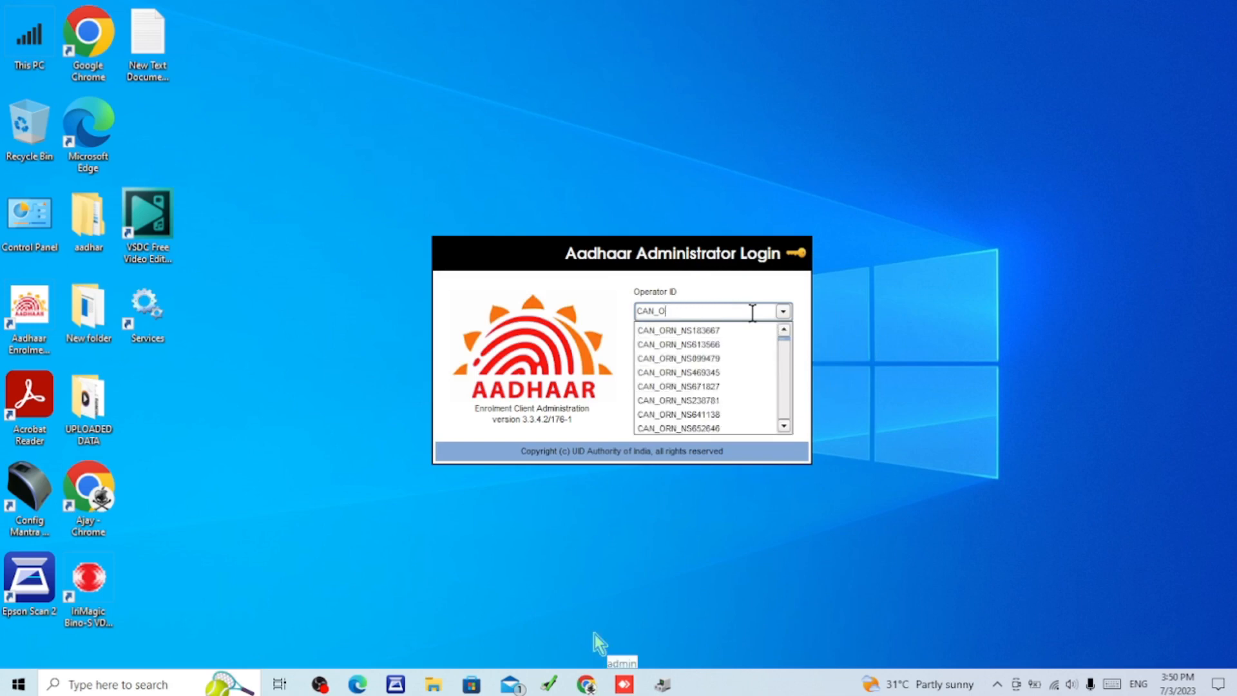
{"action": "key", "text": "BackSpace"}
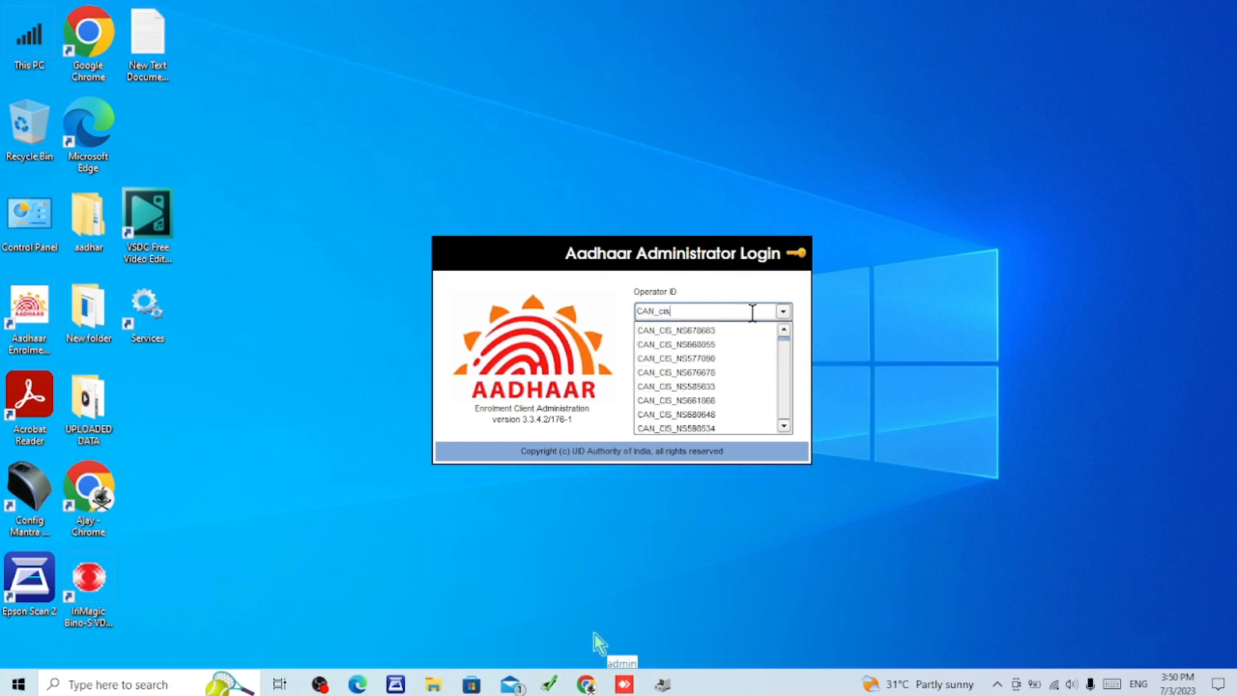
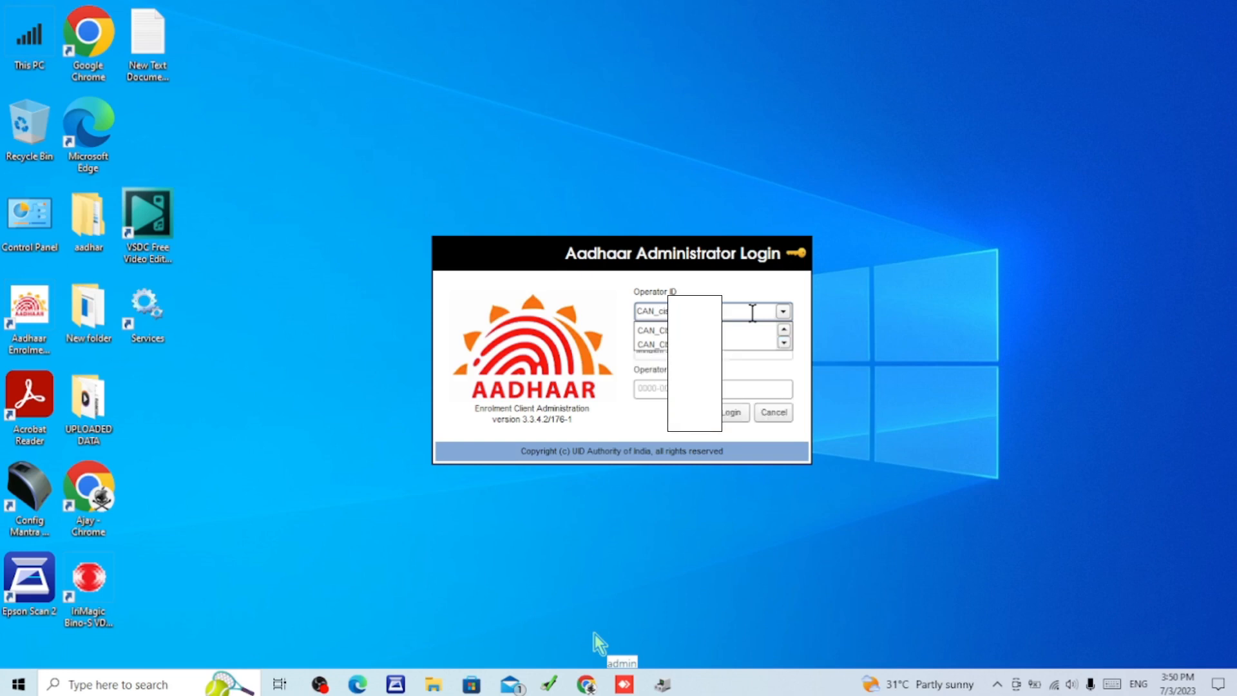
{"action": "left_click", "coordinate": [751, 331]}
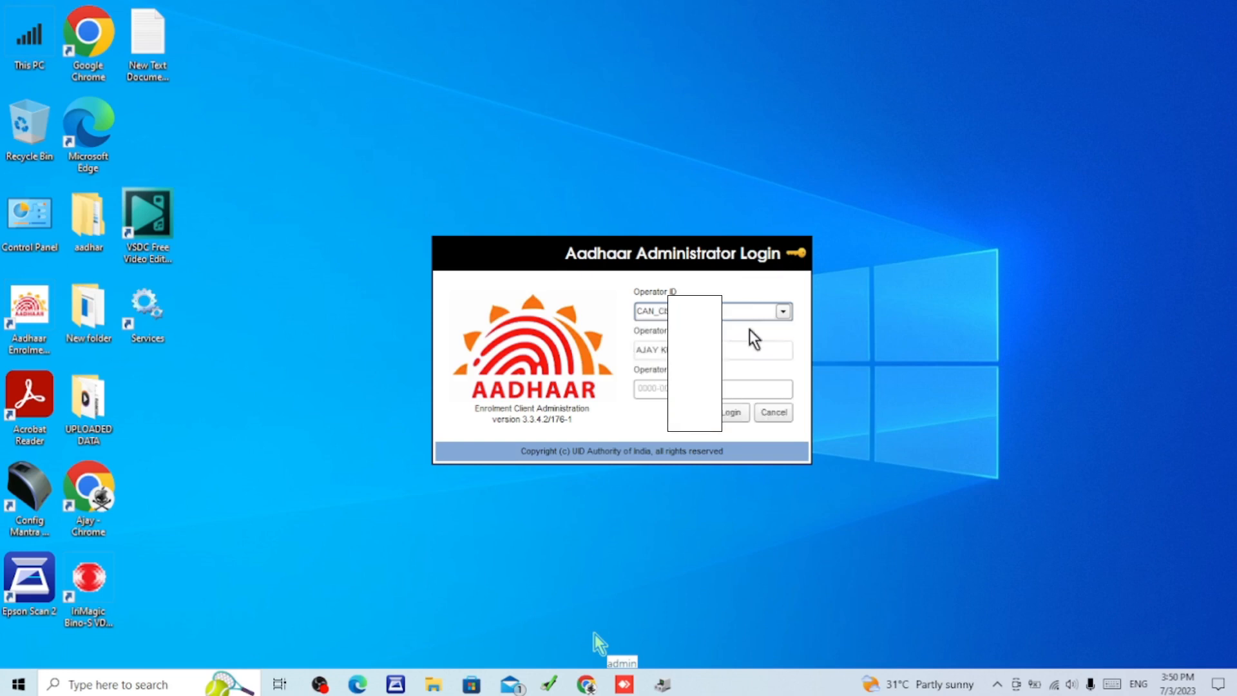
{"action": "left_click", "coordinate": [748, 389]}
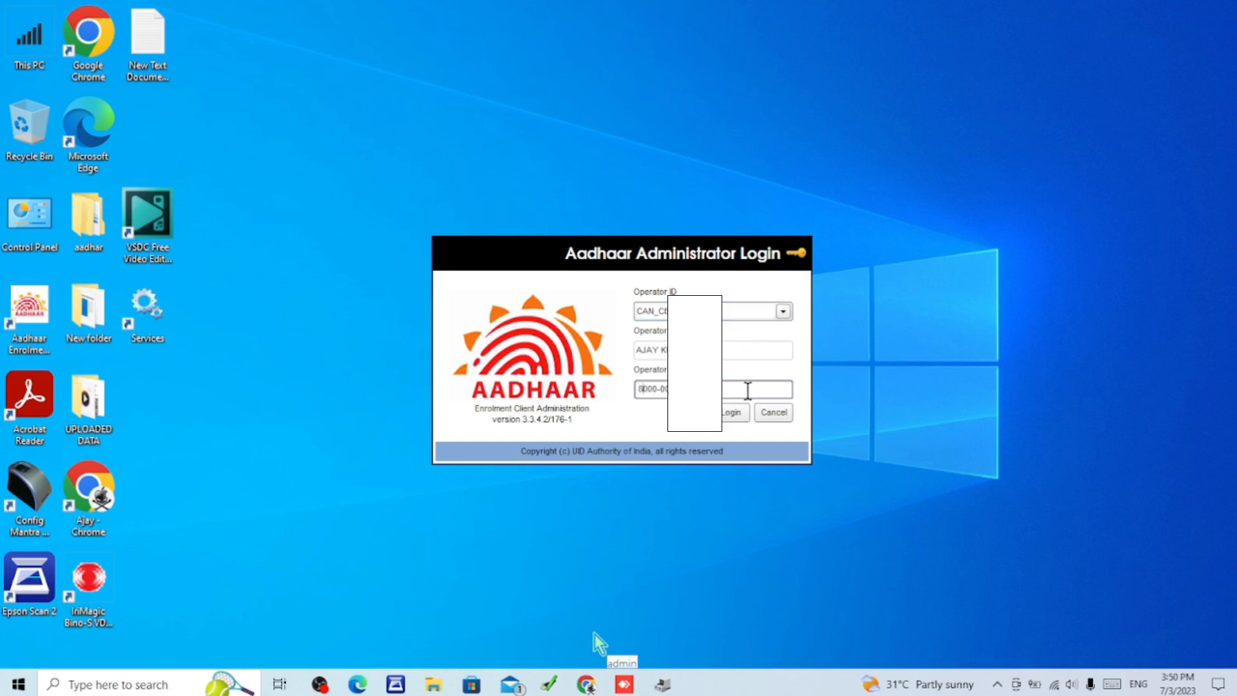
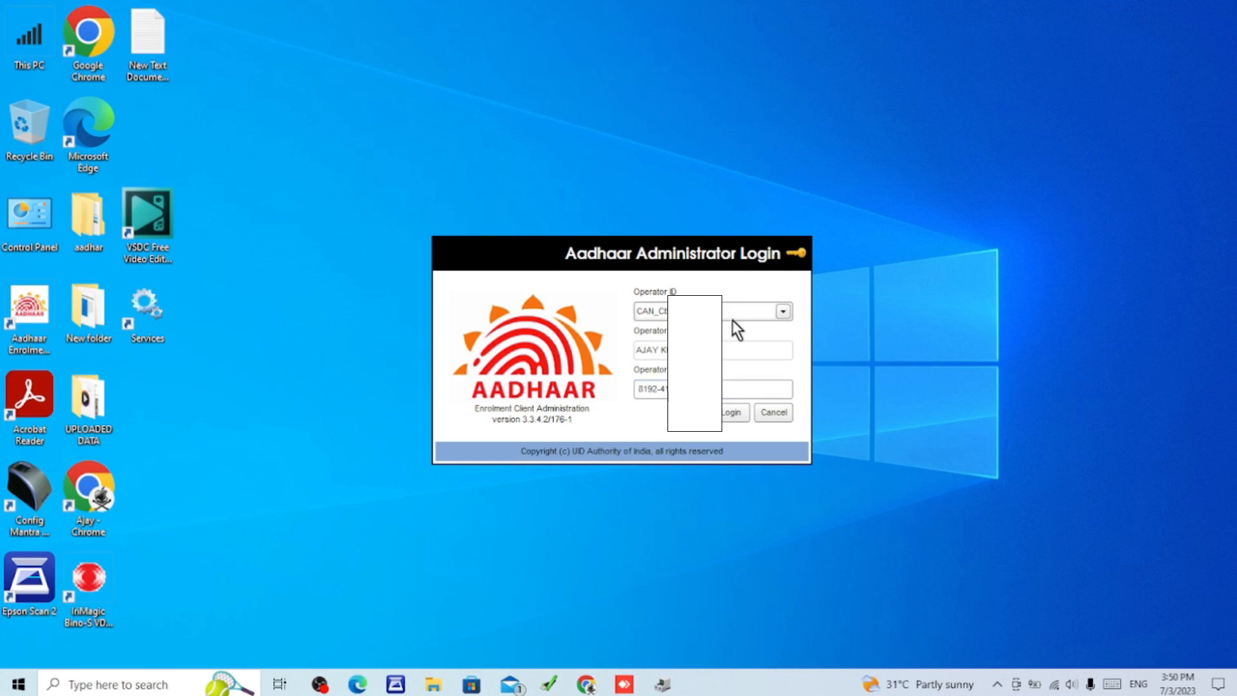
Step: Sign in as administrator and set the registrar to 129 - Govt of Karnataka
{"action": "left_click", "coordinate": [733, 413]}
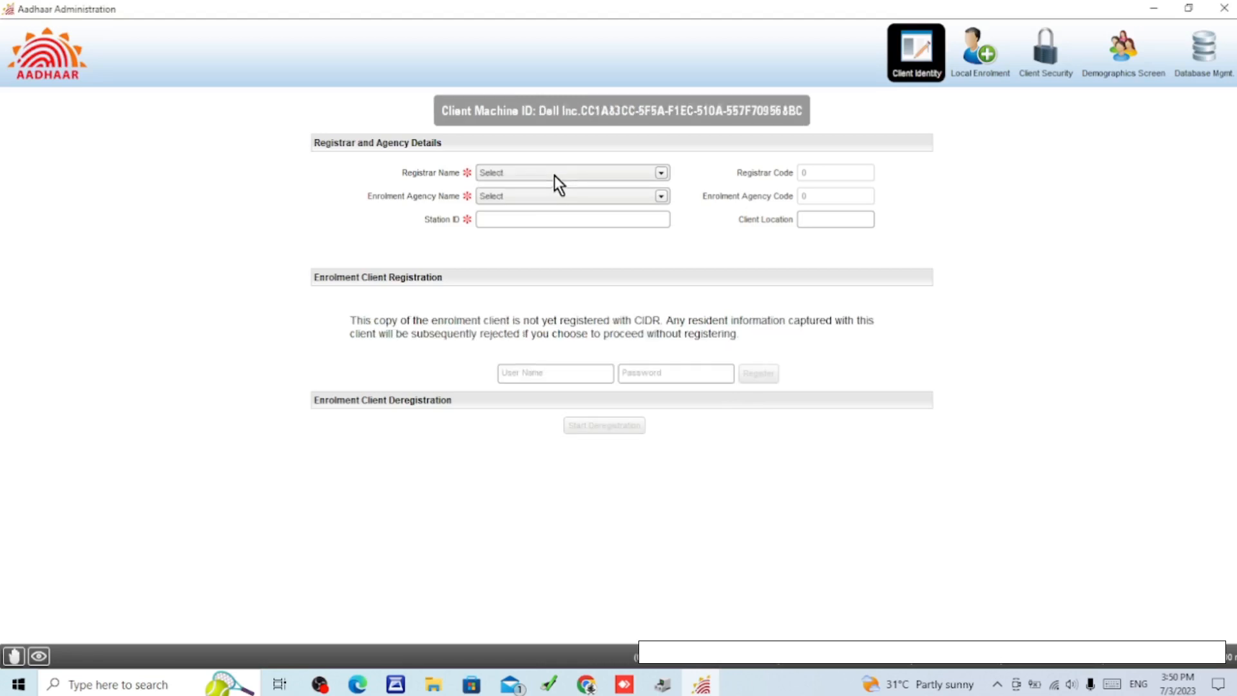
{"action": "left_click", "coordinate": [558, 185]}
{"action": "left_click", "coordinate": [548, 202]}
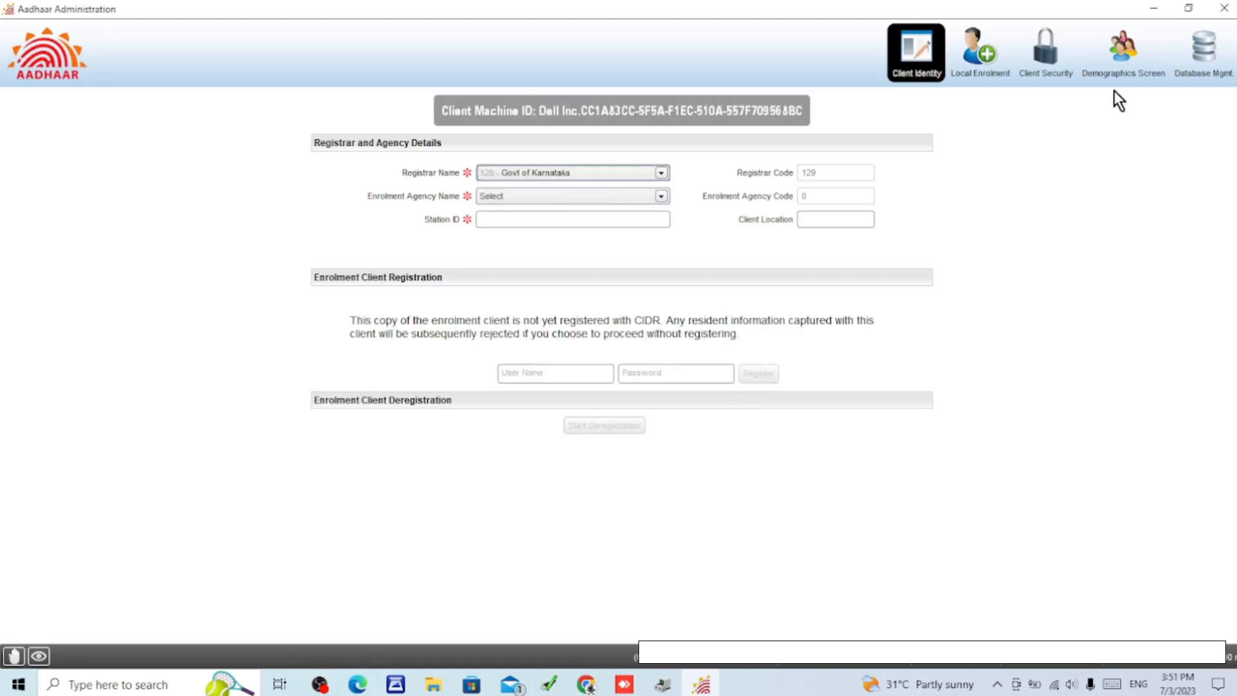
{"action": "left_click", "coordinate": [1216, 45]}
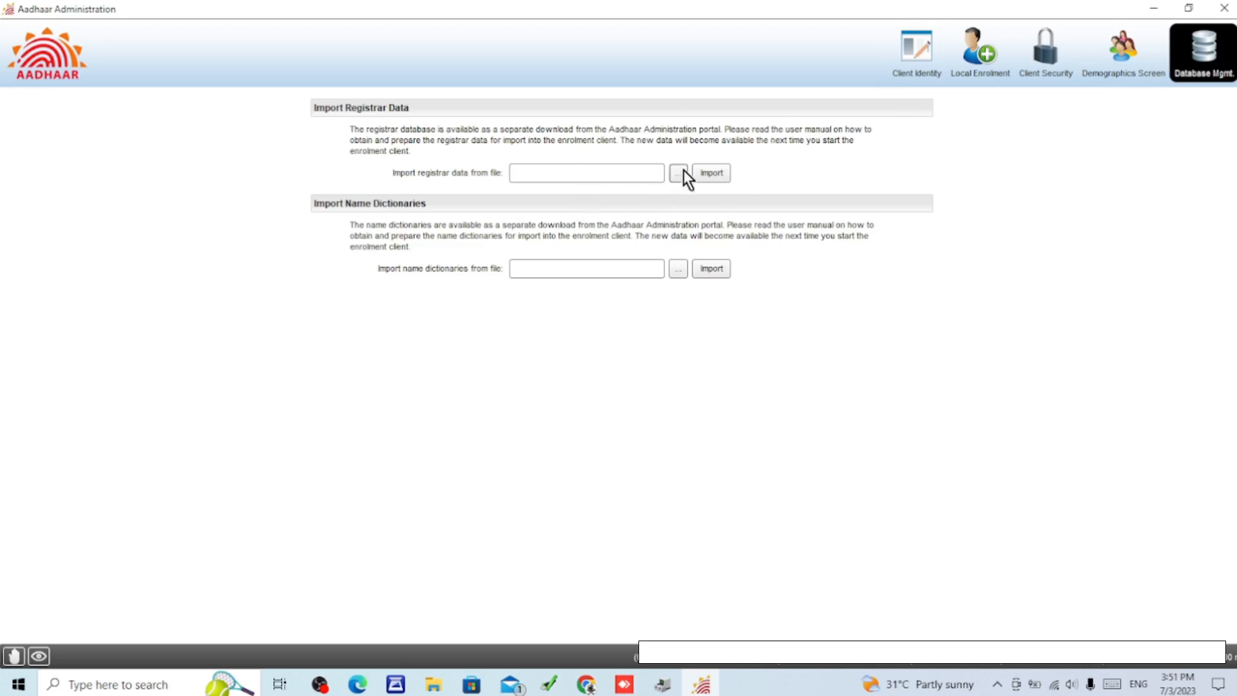
Step: Cancel the registrar file browse and minimise the administration window
{"action": "left_click", "coordinate": [650, 172]}
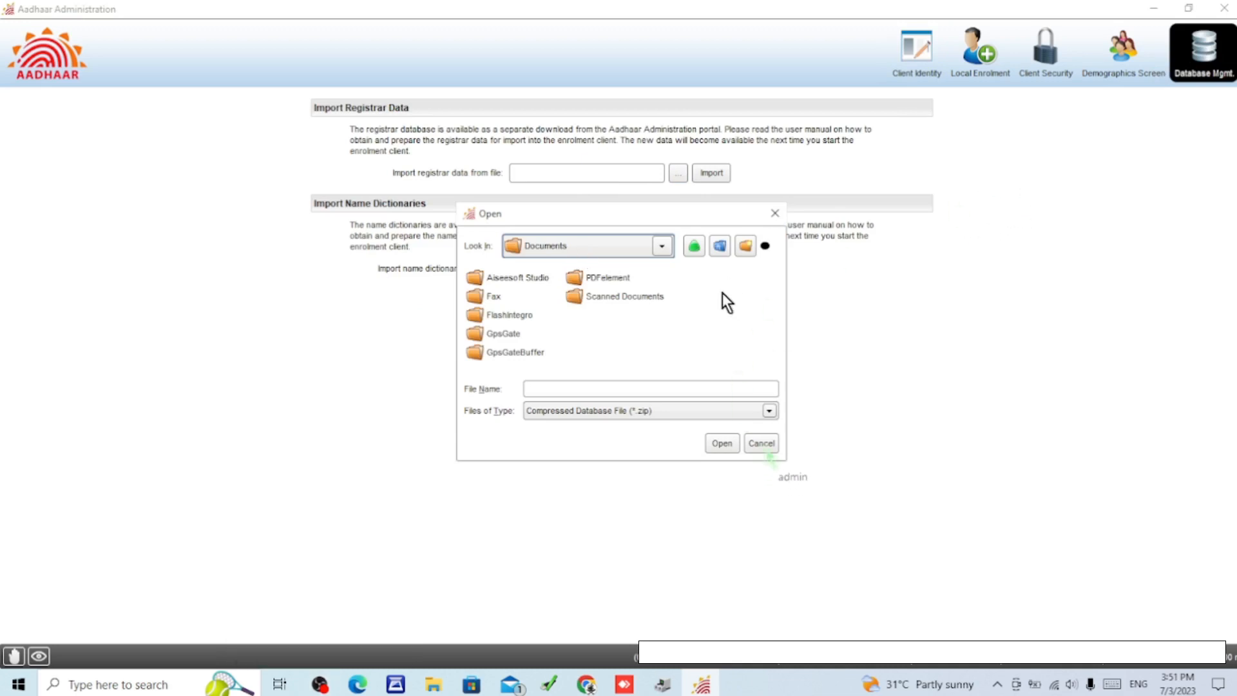
{"action": "left_click", "coordinate": [762, 444]}
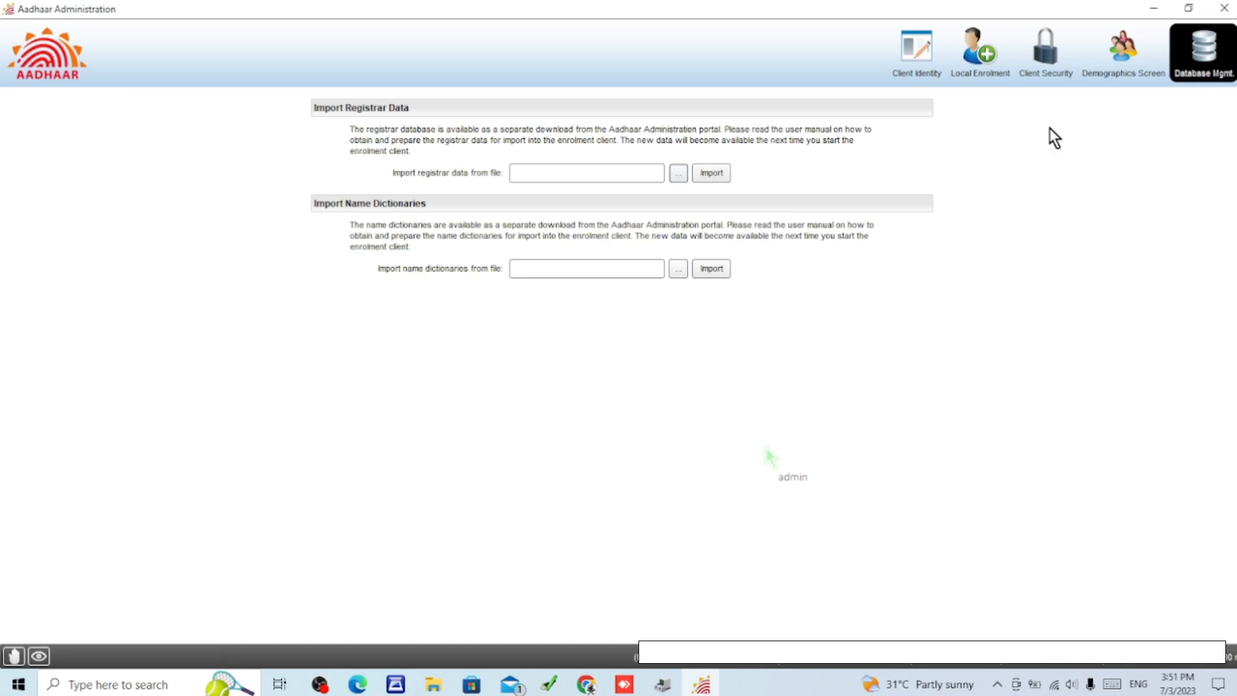
{"action": "left_click", "coordinate": [1150, 10]}
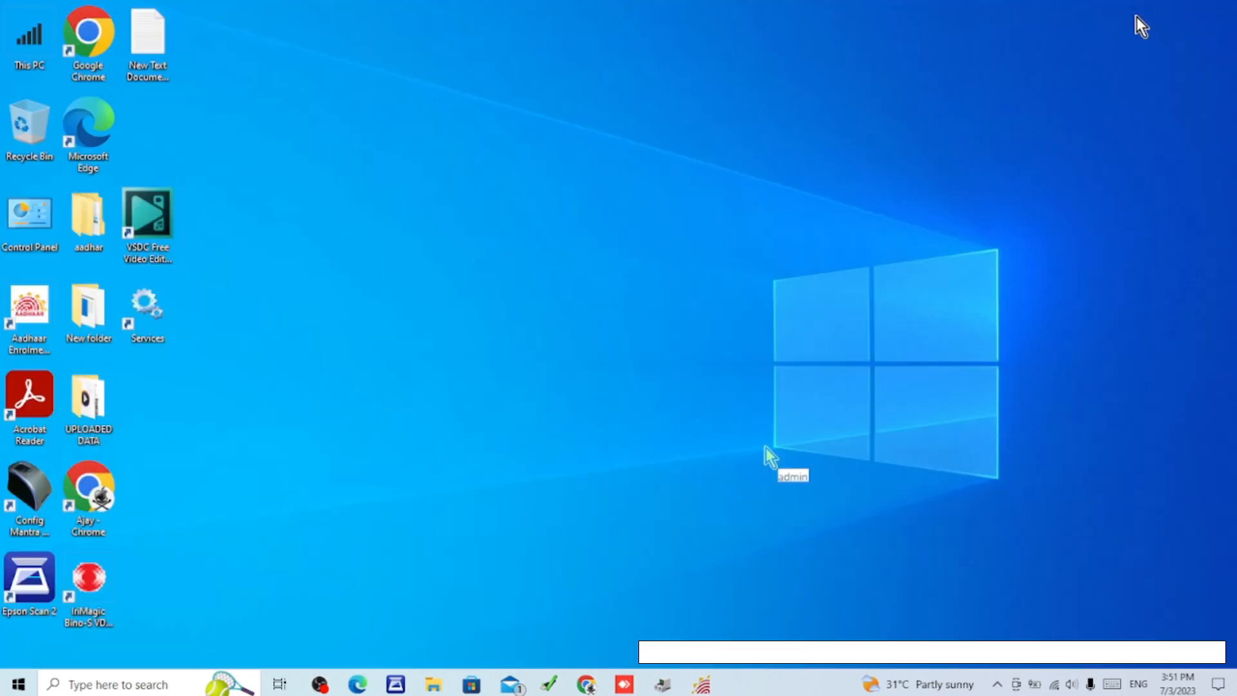
Step: Paste registrar20220413020500.zip onto the desktop and restore the Aadhaar Administration window
{"action": "right_click", "coordinate": [359, 179]}
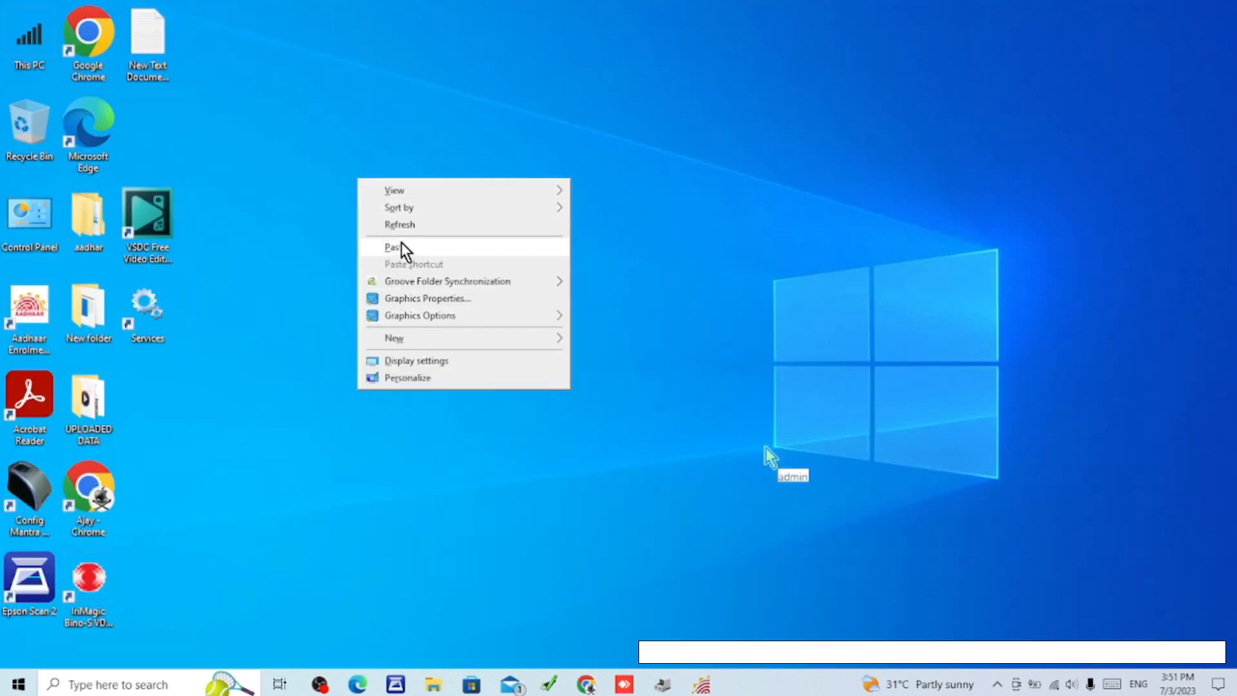
{"action": "left_click", "coordinate": [400, 247]}
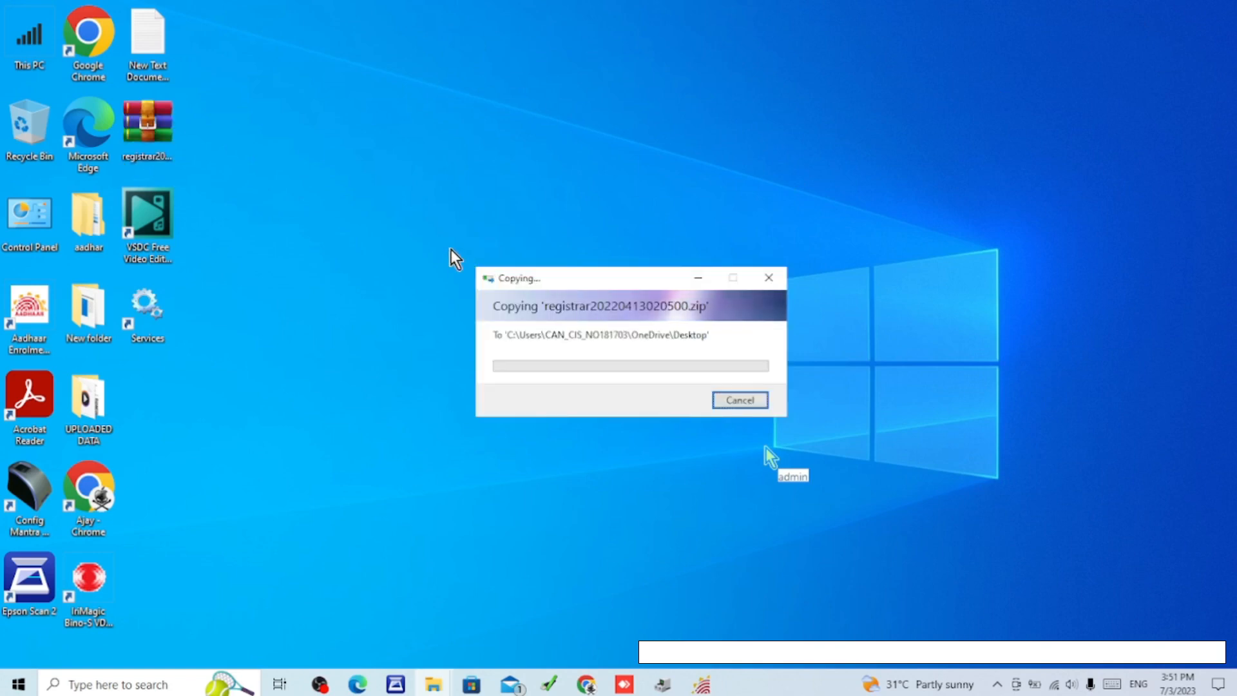
{"action": "mouse_move", "coordinate": [700, 687]}
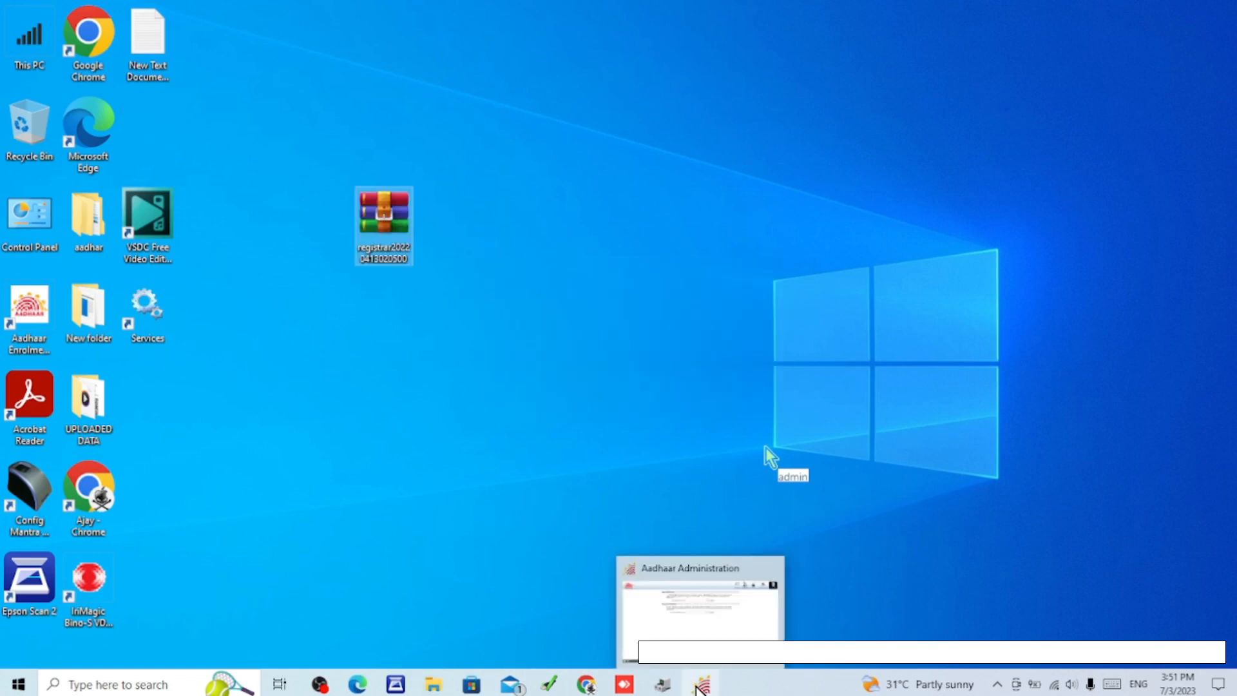
{"action": "left_click", "coordinate": [715, 635]}
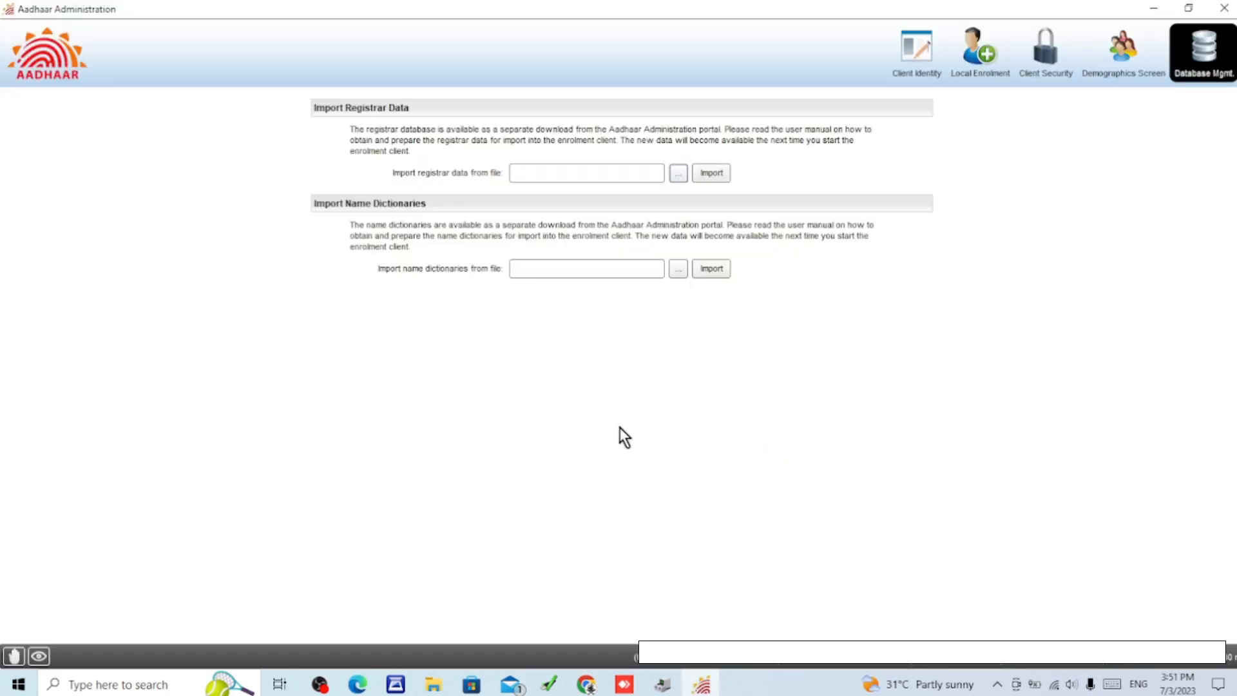
Step: Import registrar20220413020500.zip from the Desktop, acknowledge the success message, and close the window
{"action": "left_click", "coordinate": [679, 178]}
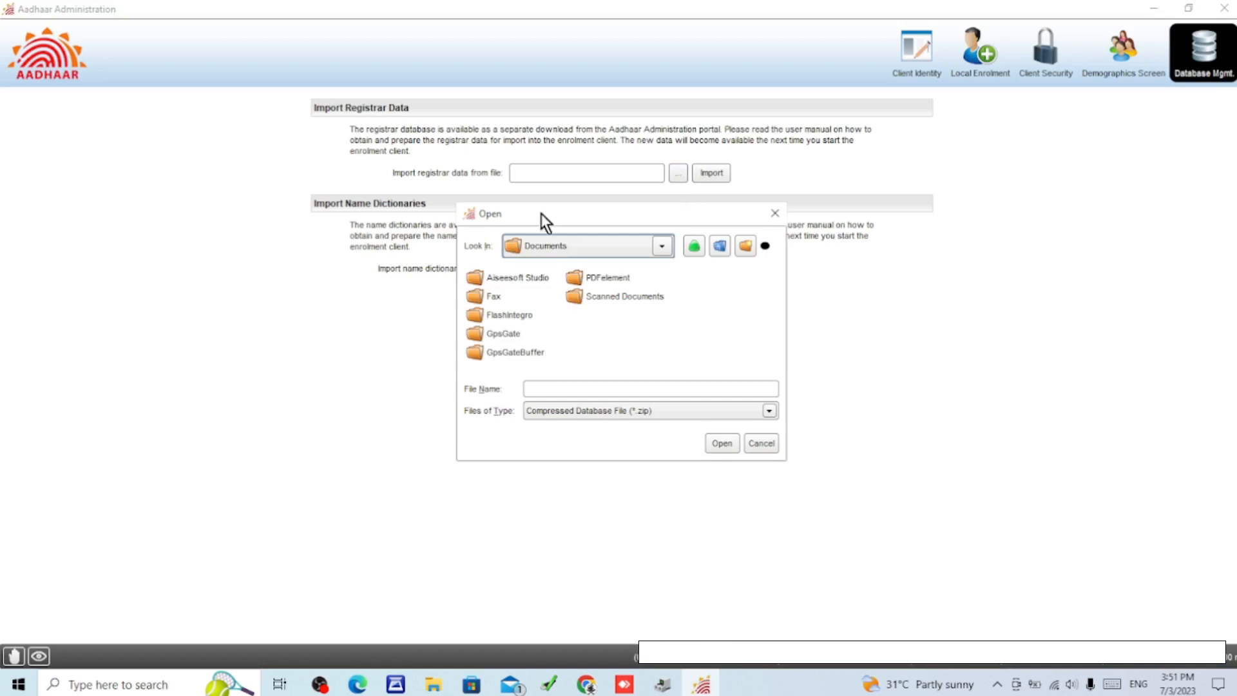
{"action": "left_click", "coordinate": [578, 250]}
{"action": "scroll", "coordinate": [567, 290], "scroll_direction": "up", "scroll_amount": 5}
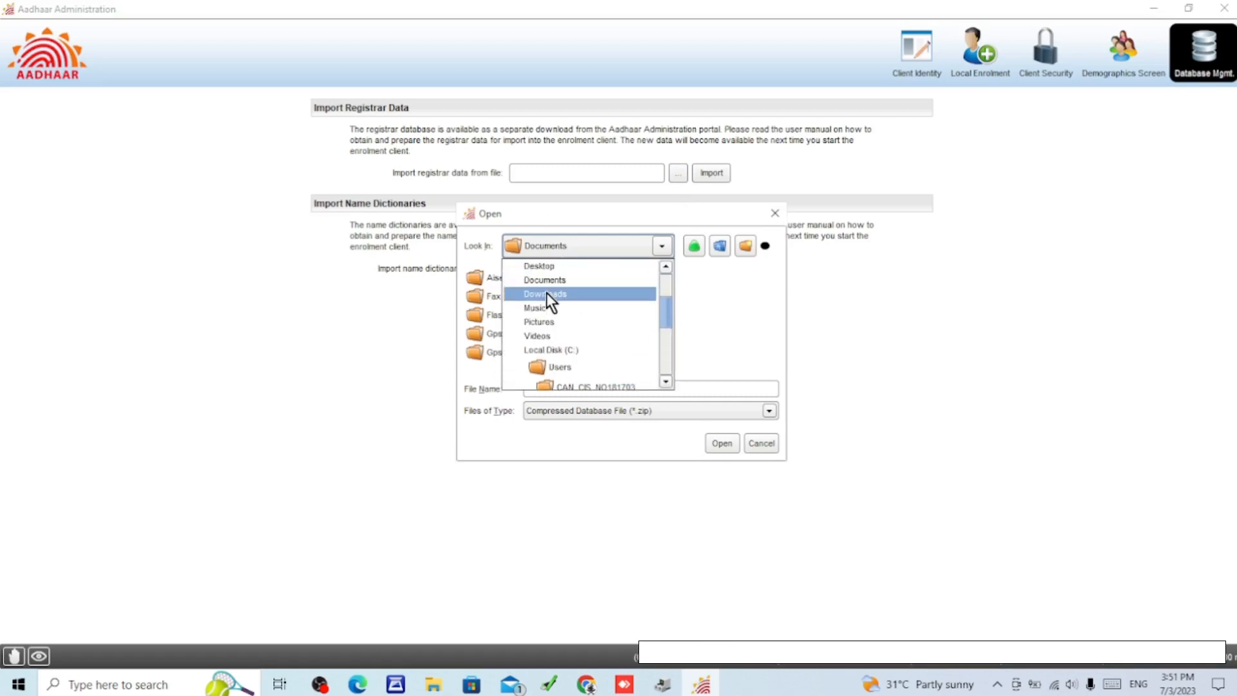
{"action": "left_click", "coordinate": [548, 293]}
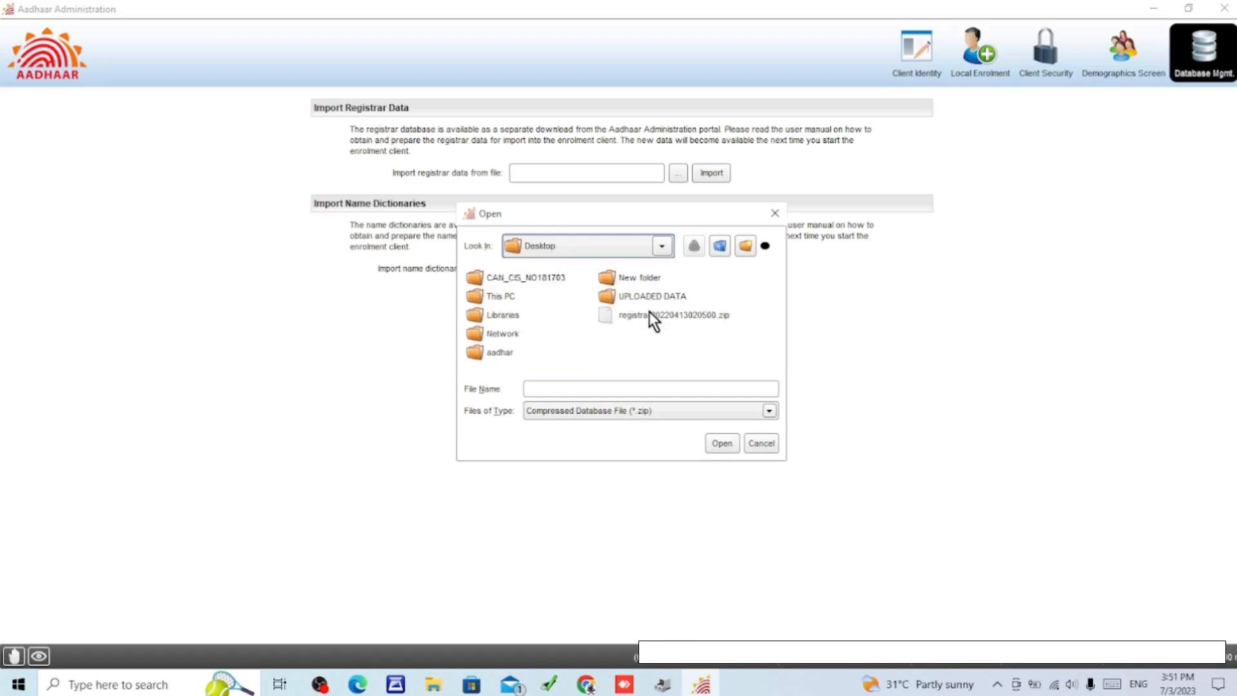
{"action": "left_click", "coordinate": [665, 317]}
{"action": "left_click", "coordinate": [720, 444]}
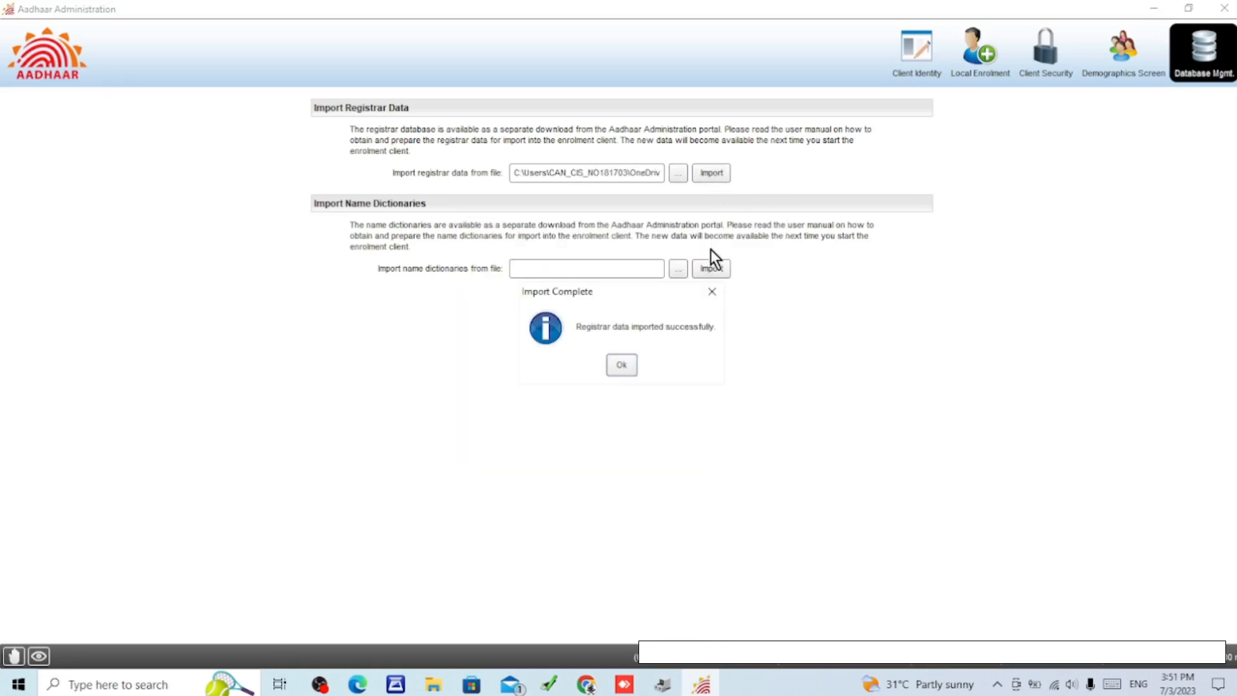
{"action": "left_click", "coordinate": [627, 363]}
{"action": "left_click", "coordinate": [1225, 8]}
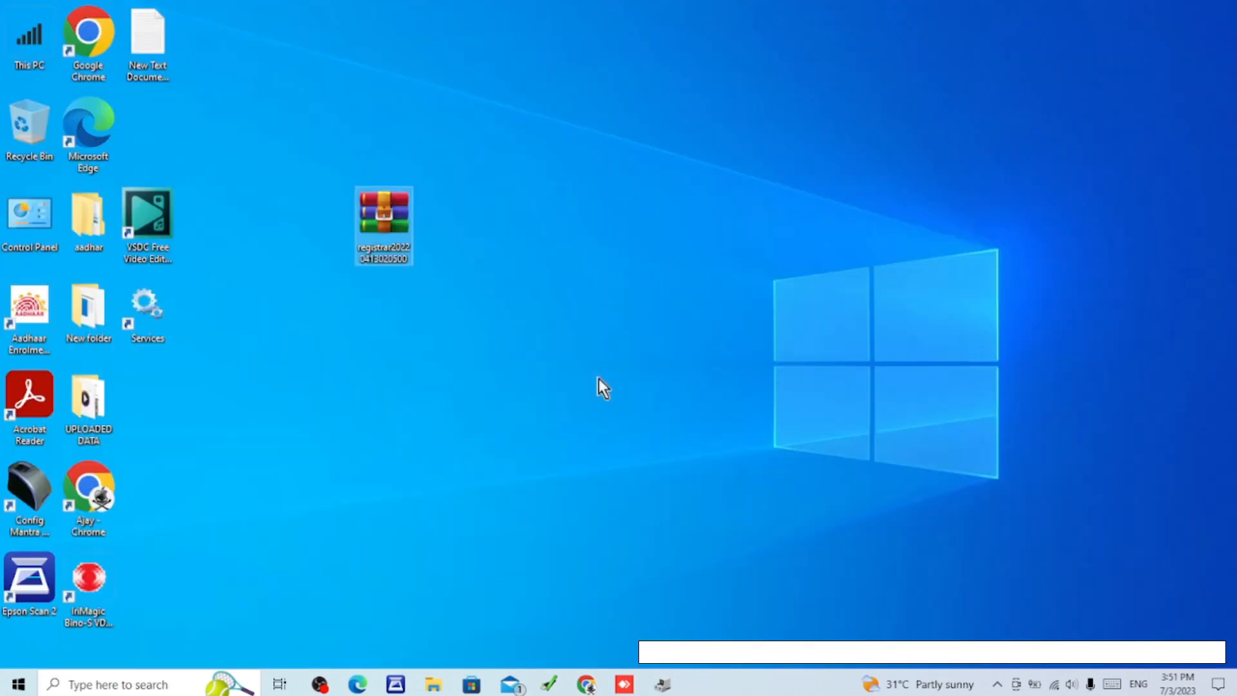
Step: Search Windows for 'ECA' and launch the ECA best-match app
{"action": "left_click", "coordinate": [129, 684]}
{"action": "type", "text": "E"}
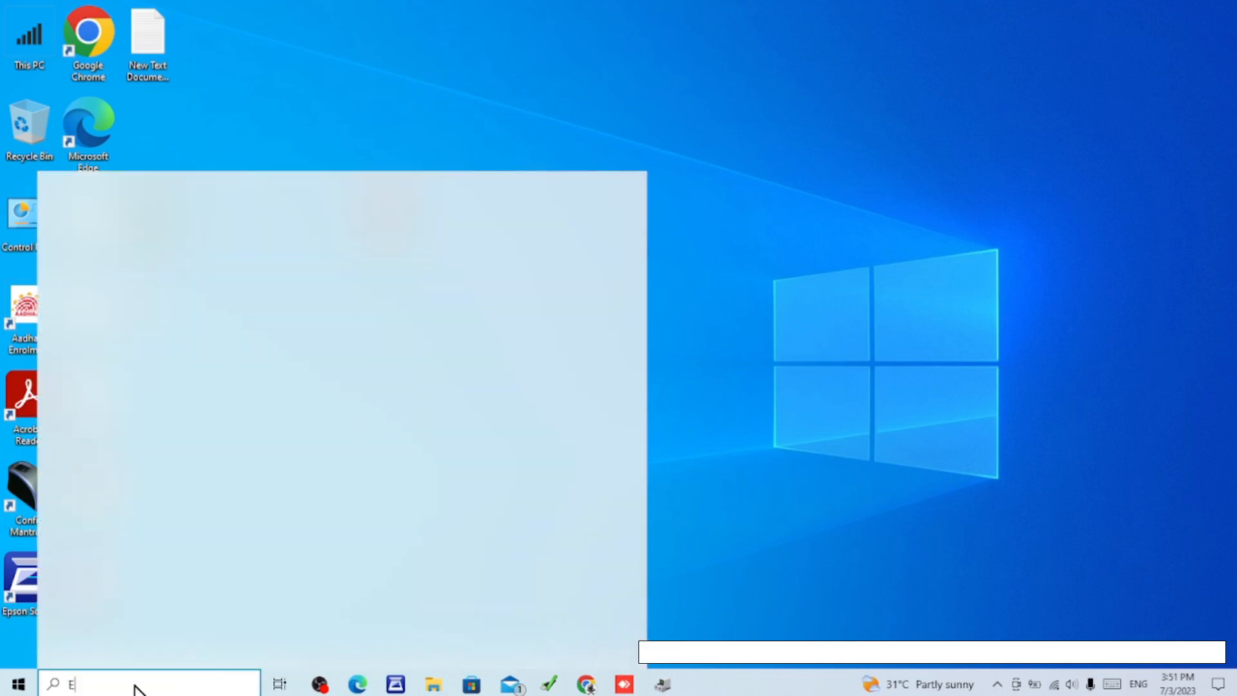
{"action": "type", "text": "CA"}
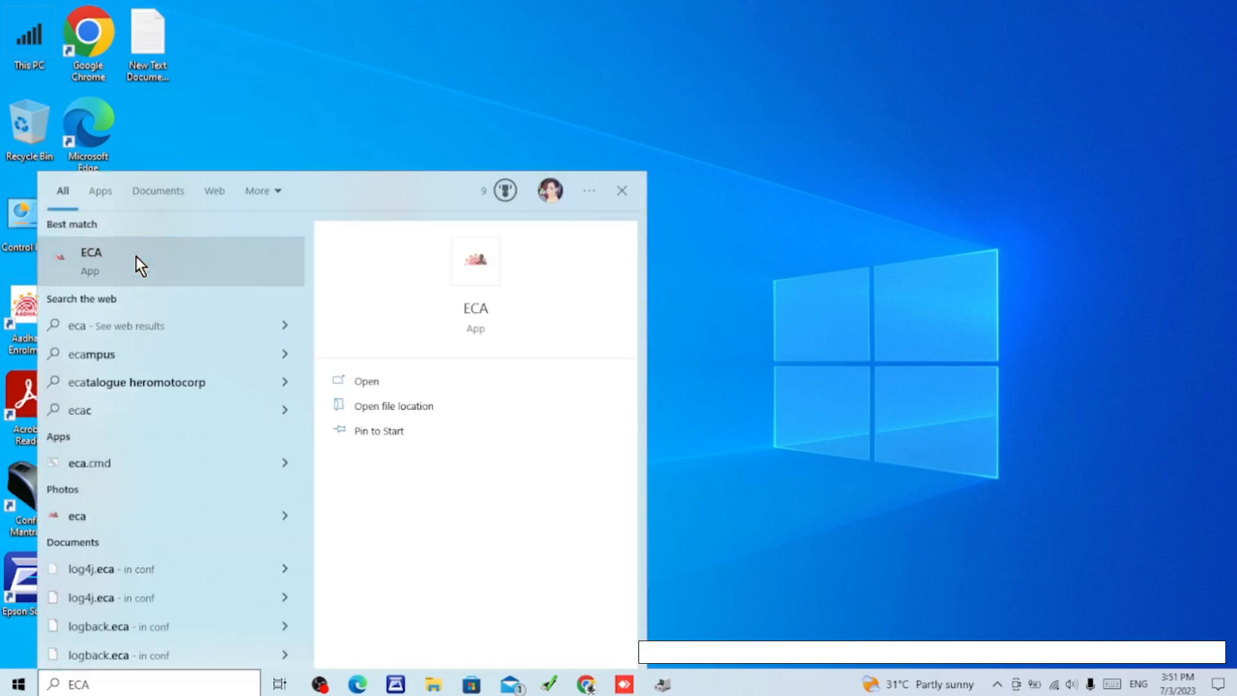
{"action": "left_click", "coordinate": [136, 257]}
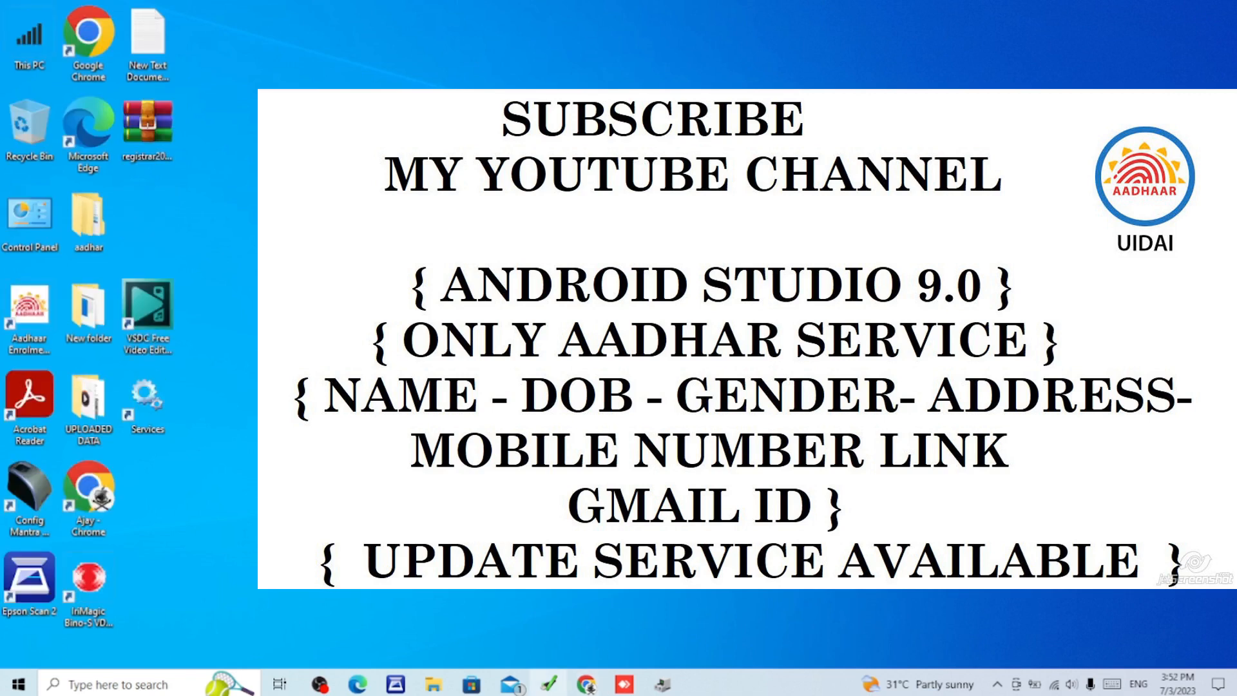
Step: Refresh the desktop twice while the ECA client loads
{"action": "mouse_move", "coordinate": [587, 684]}
{"action": "mouse_move", "coordinate": [641, 636]}
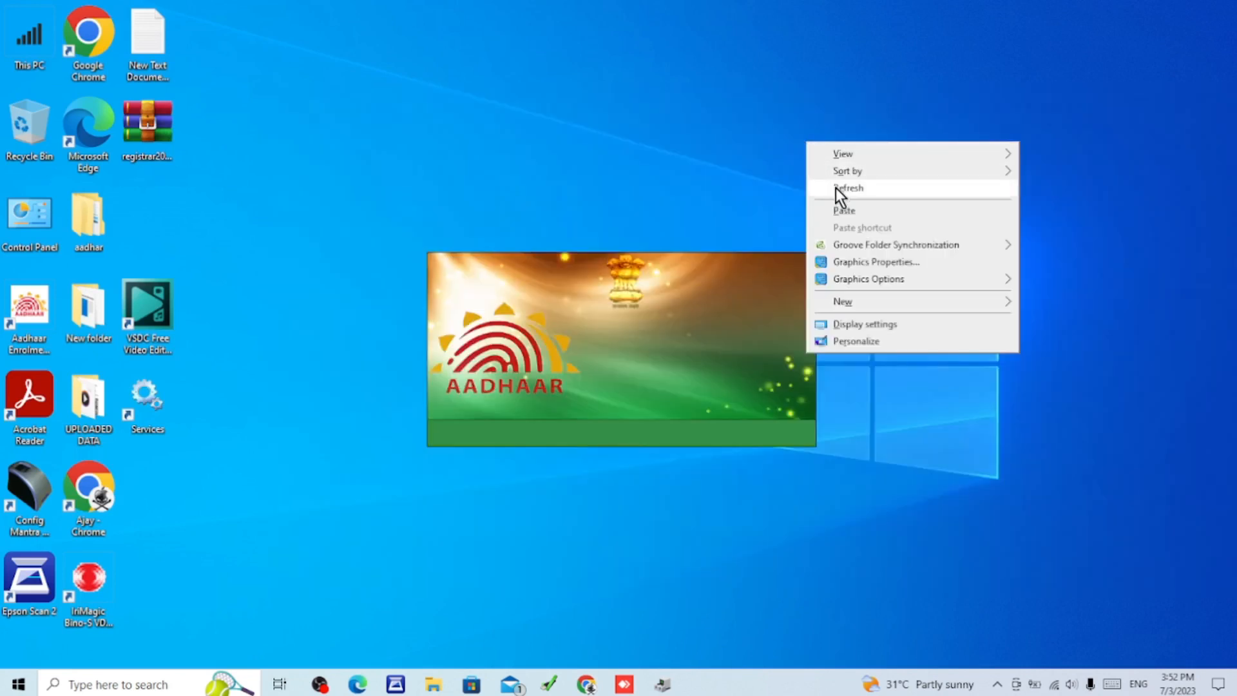
{"action": "left_click", "coordinate": [837, 188]}
{"action": "right_click", "coordinate": [862, 130]}
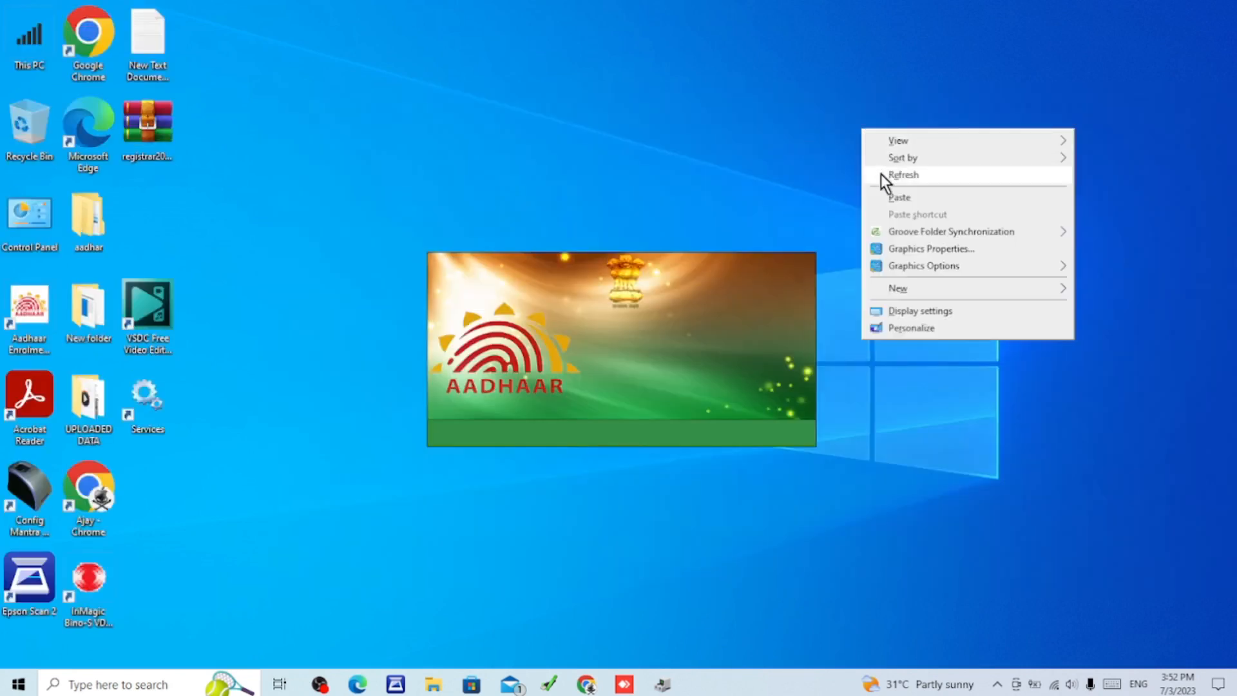
{"action": "left_click", "coordinate": [881, 175]}
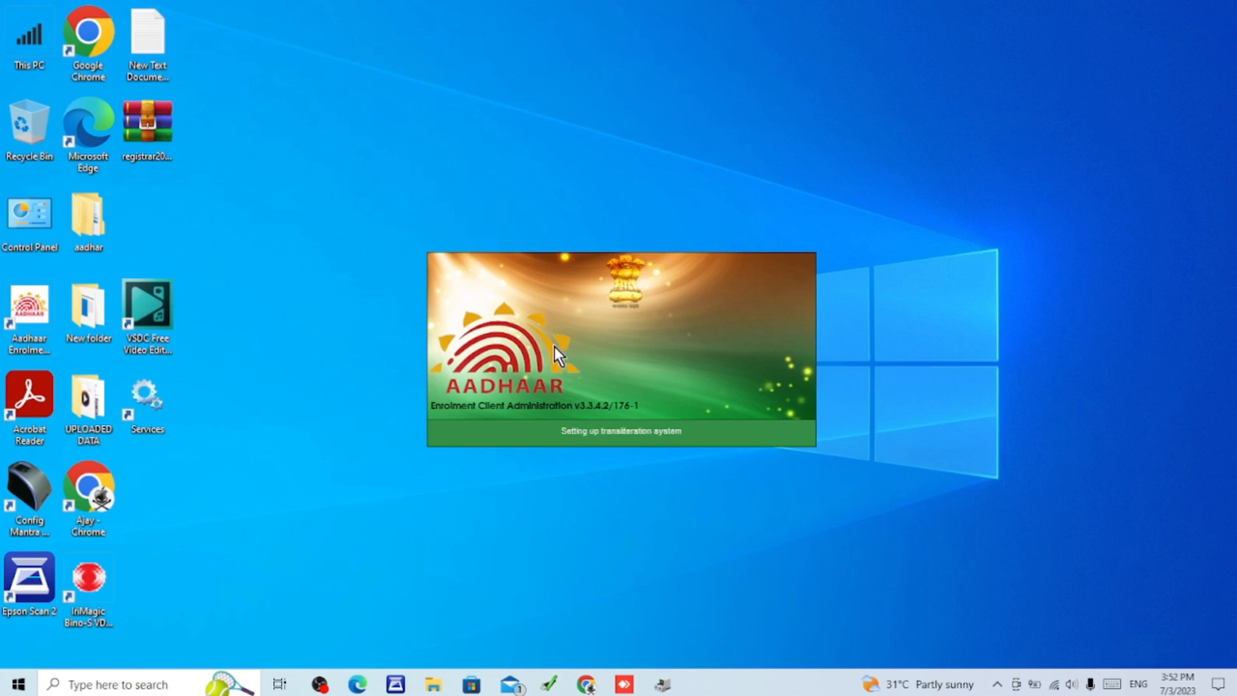
Step: Minimise Chrome to reveal the desktop while the ECA login appears
{"action": "left_click", "coordinate": [606, 641]}
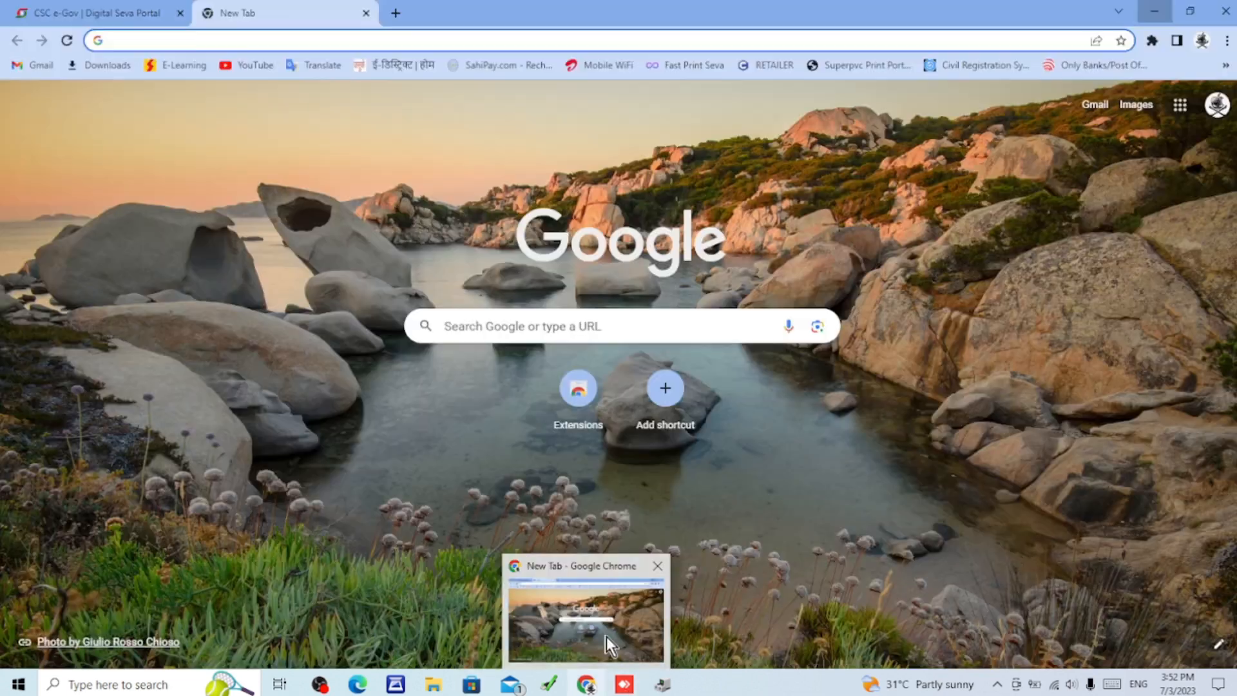
{"action": "left_click", "coordinate": [606, 637]}
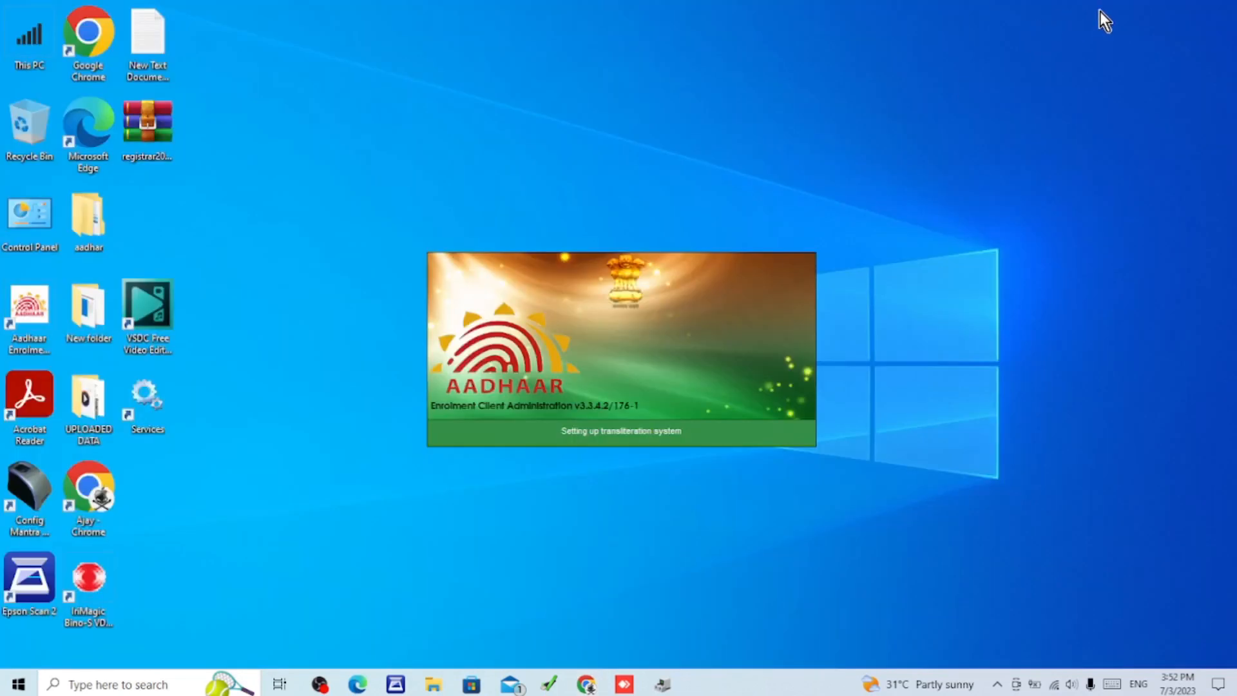
{"action": "right_click", "coordinate": [1008, 36]}
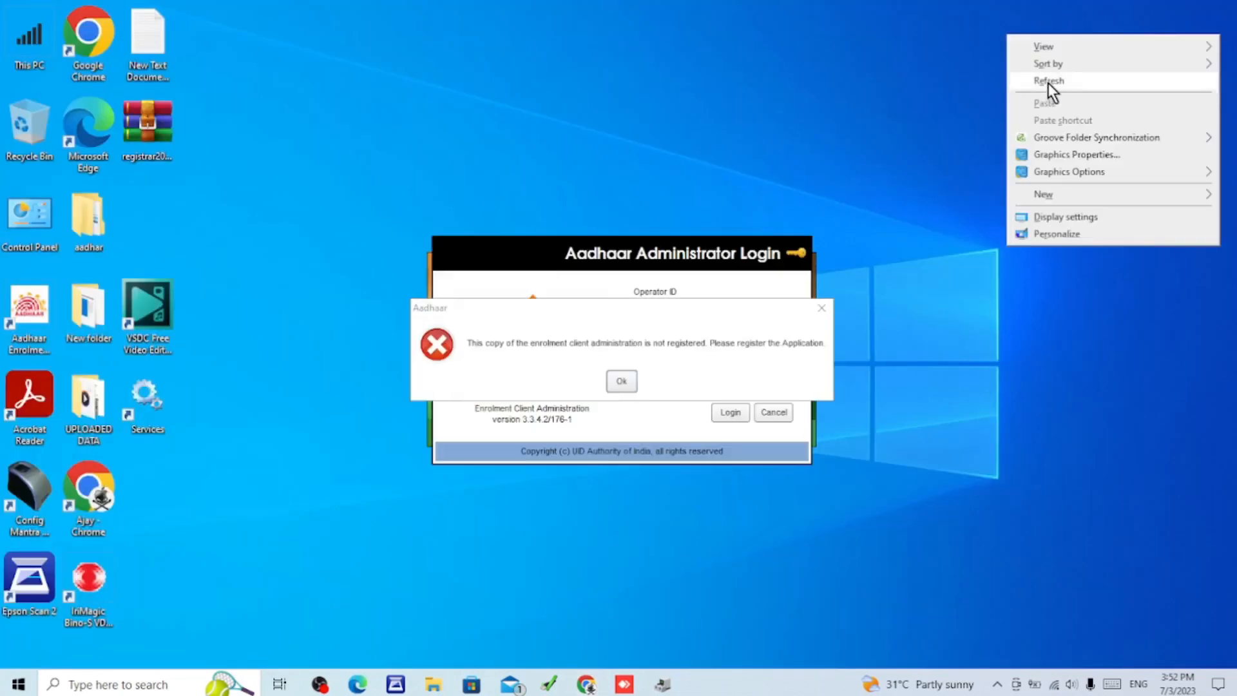
Step: Dismiss the not-registered warning and select the current operator ID
{"action": "left_click", "coordinate": [1048, 82]}
{"action": "left_click", "coordinate": [629, 385]}
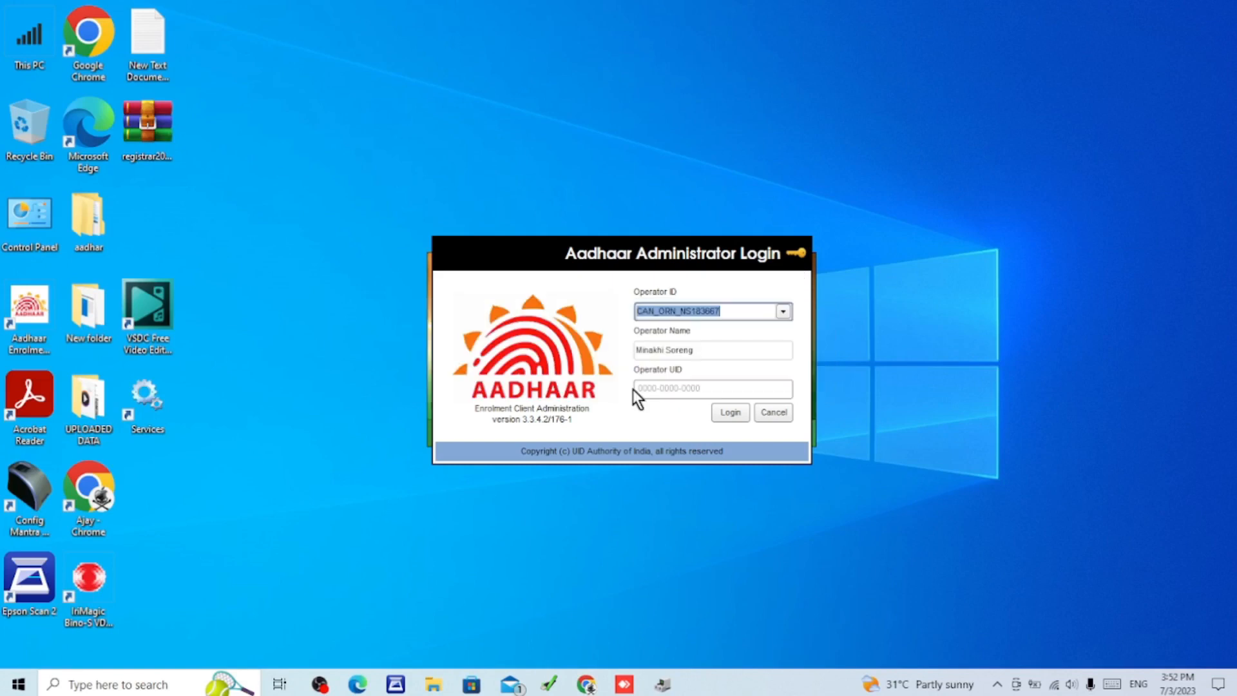
{"action": "left_click_drag", "start_coordinate": [735, 312], "coordinate": [501, 312]}
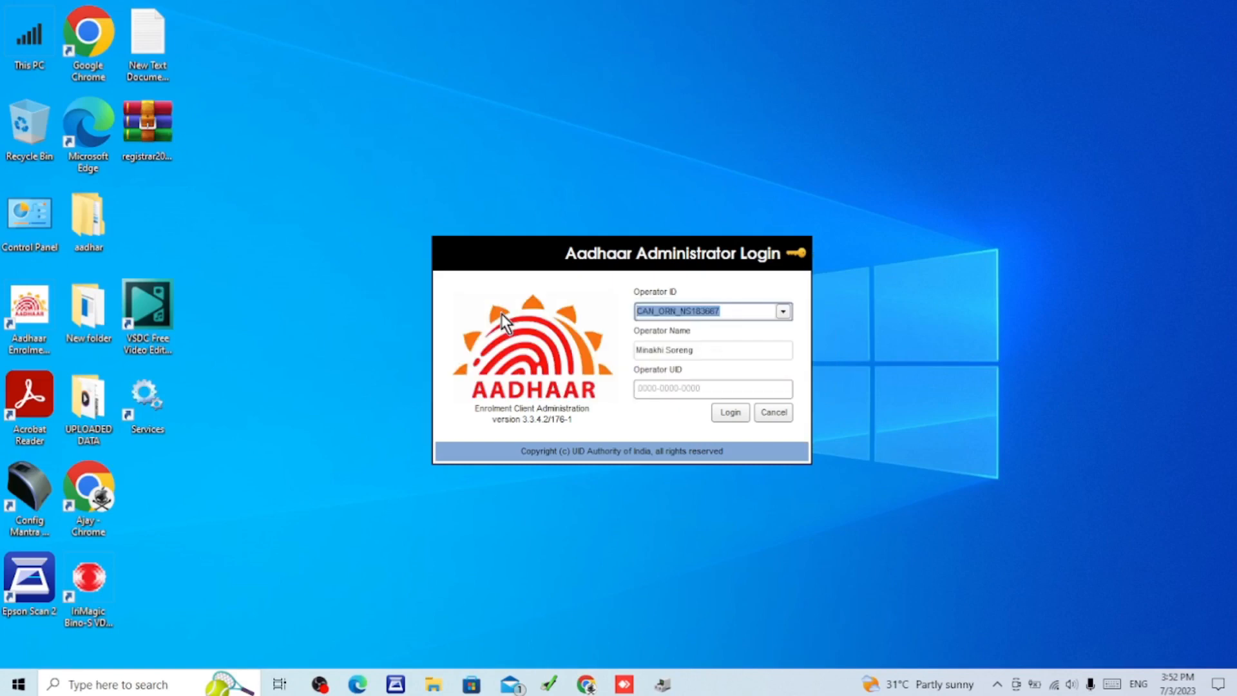
{"action": "key", "text": "Down"}
{"action": "key", "text": "Tab"}
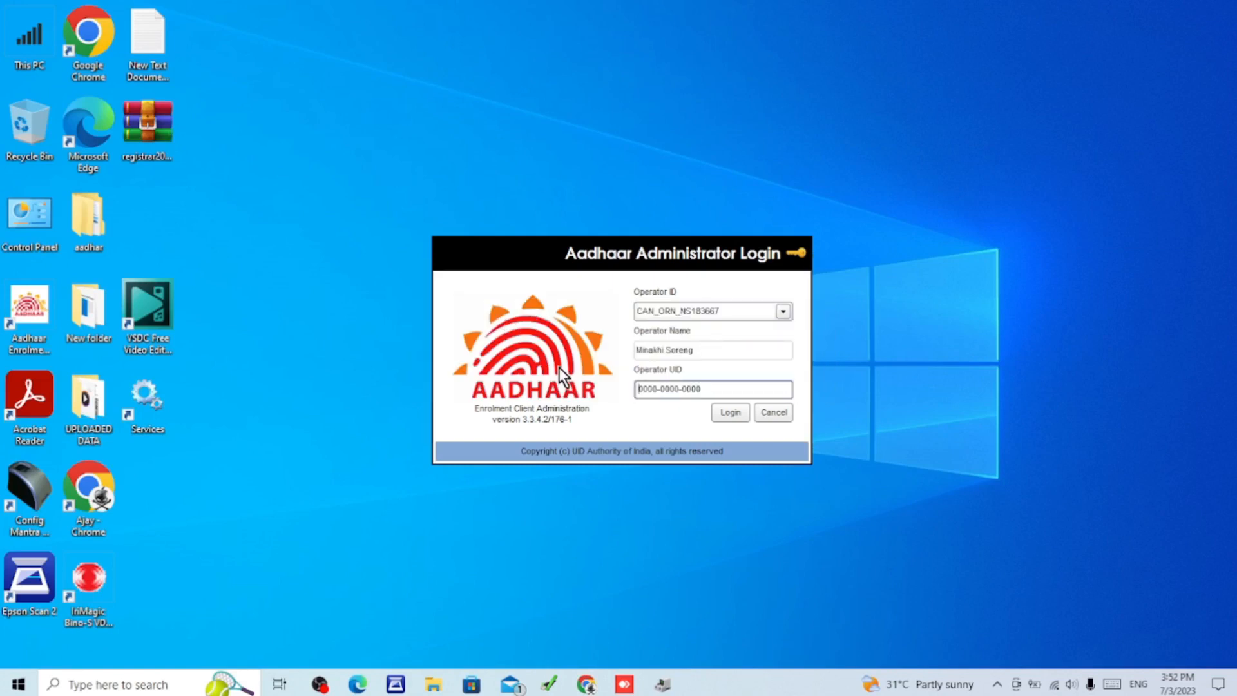
Step: Switch the Operator ID to a CAN_C operator from the suggestions and enter their Aadhaar number
{"action": "left_click", "coordinate": [754, 314]}
{"action": "left_click", "coordinate": [755, 314]}
{"action": "key", "text": "BackSpace"}
{"action": "key", "text": "BackSpace"}
{"action": "key", "text": "BackSpace"}
{"action": "key", "text": "BackSpace"}
{"action": "key", "text": "BackSpace"}
{"action": "key", "text": "BackSpace"}
{"action": "key", "text": "BackSpace"}
{"action": "key", "text": "BackSpace"}
{"action": "key", "text": "BackSpace"}
{"action": "key", "text": "BackSpace"}
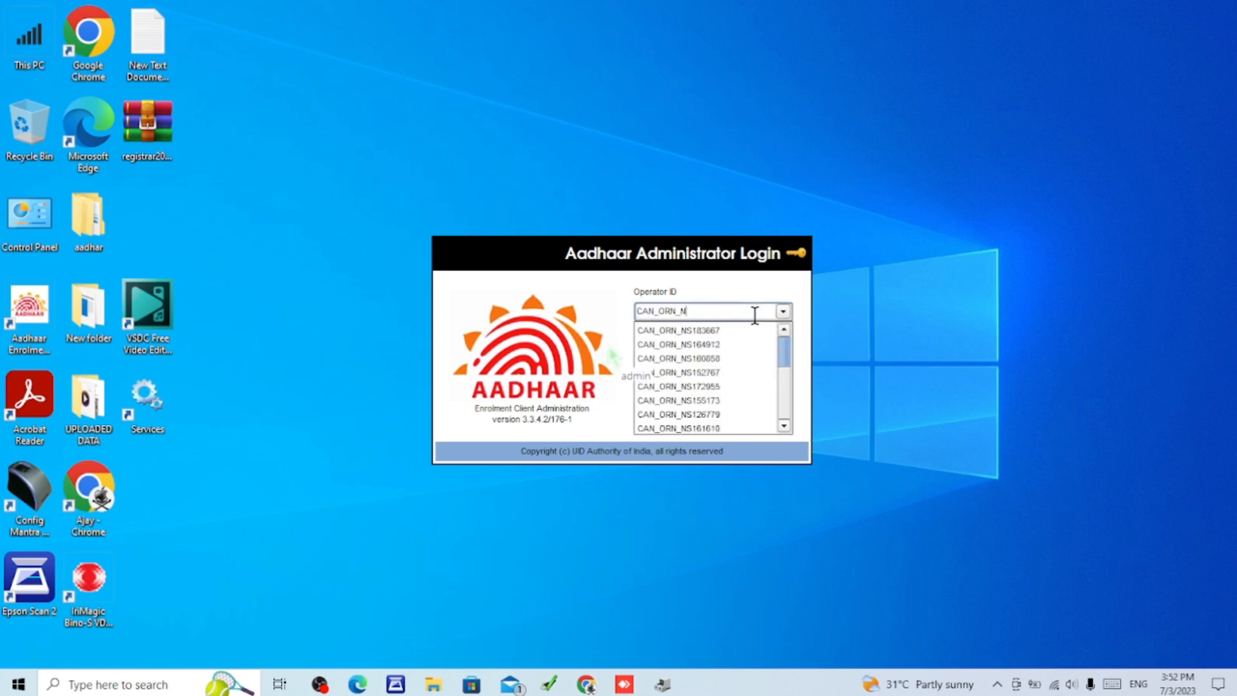
{"action": "type", "text": "CAN_C"}
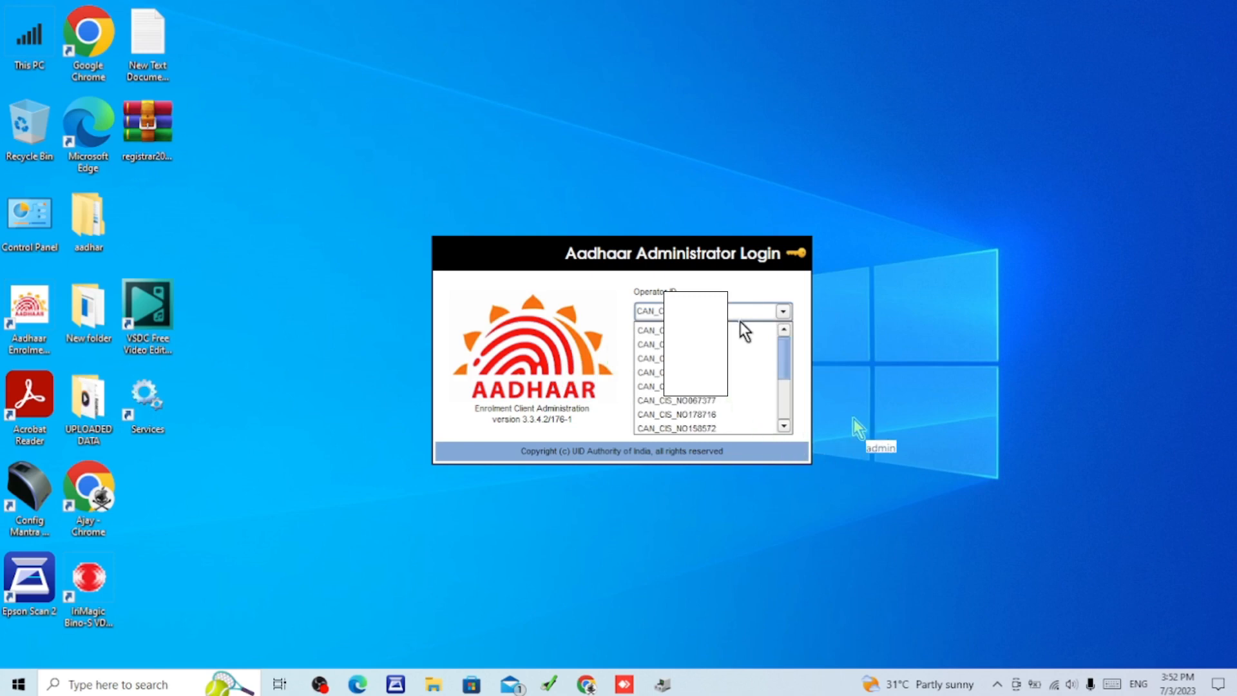
{"action": "key", "text": "Escape"}
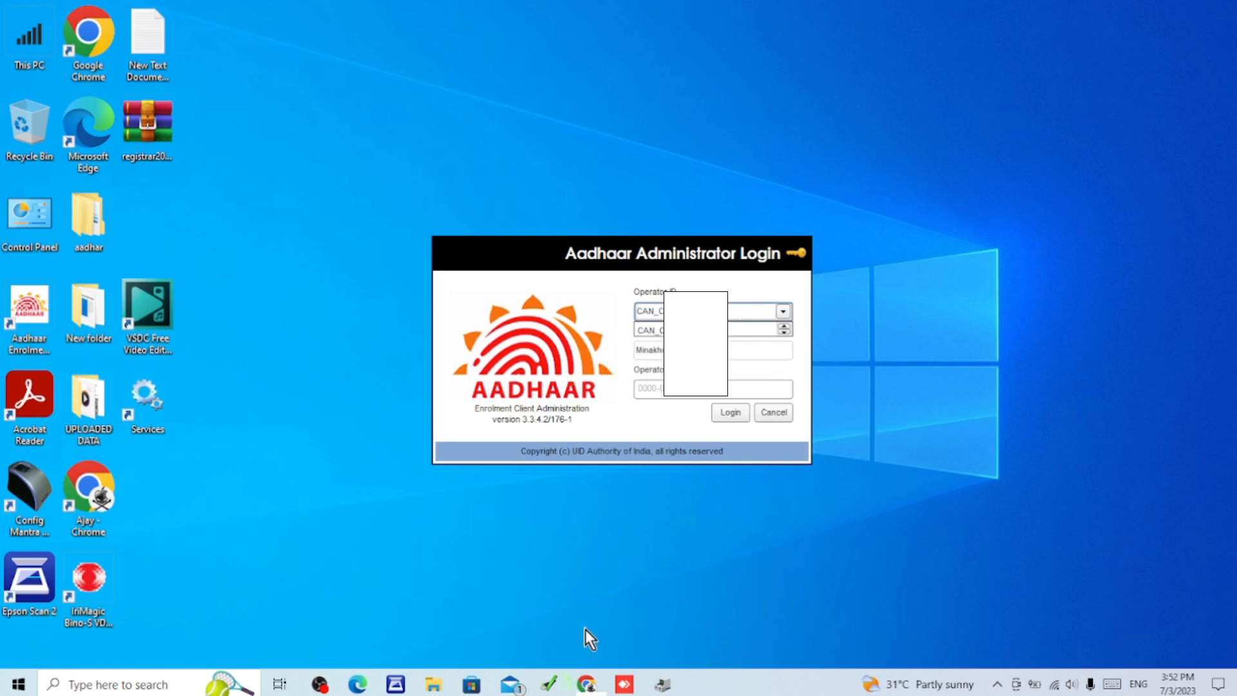
{"action": "key", "text": "Down"}
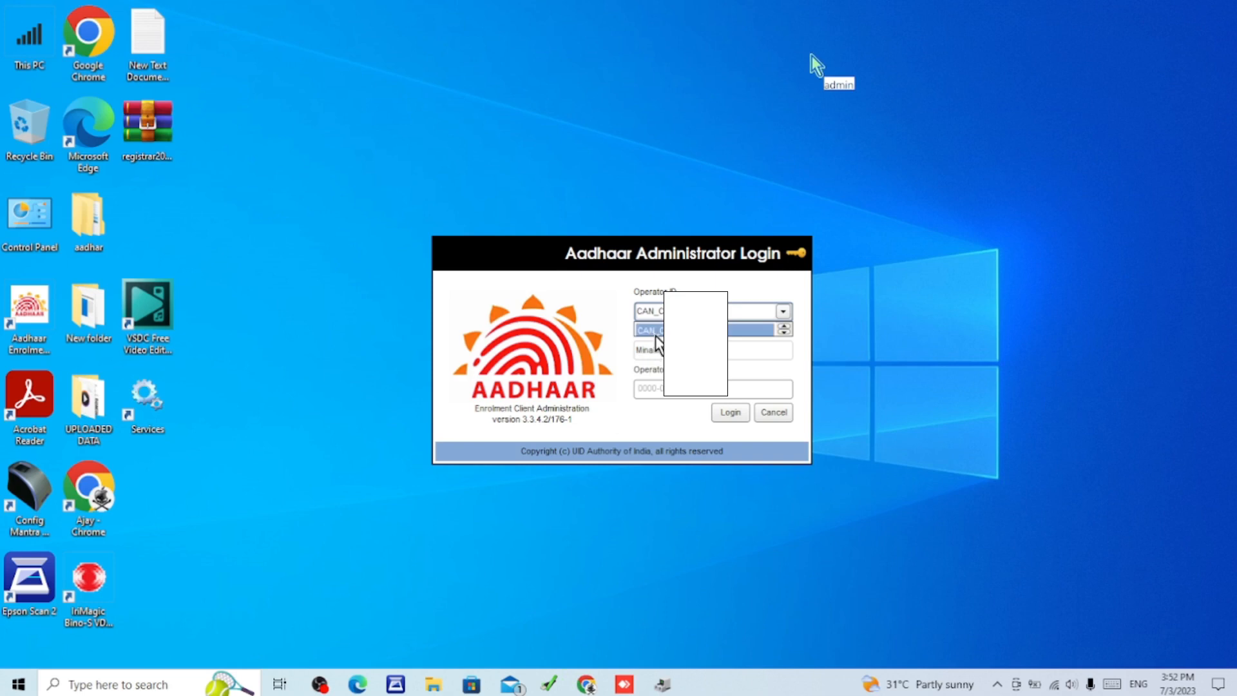
{"action": "key", "text": "Return"}
{"action": "key", "text": "Tab"}
{"action": "key", "text": "ctrl+a"}
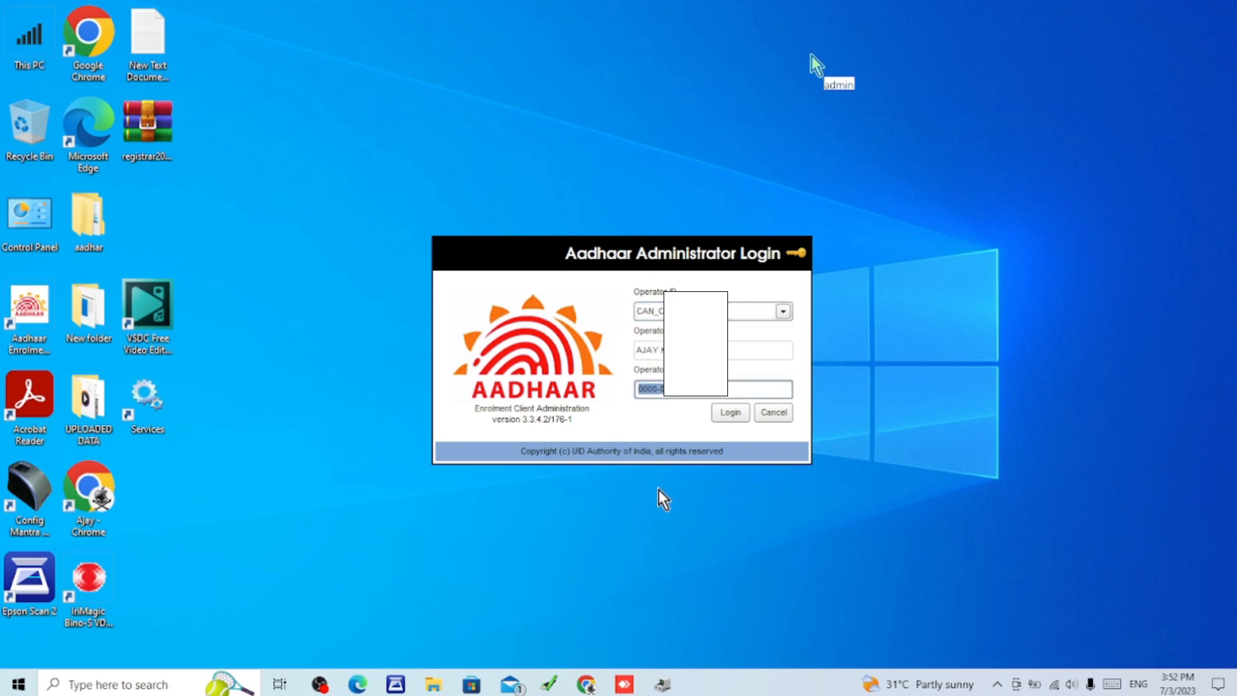
Step: Log in, then choose registrar 657 - Canara Bank_New_657 and agency 0657 - CANARA BANK
{"action": "left_click", "coordinate": [736, 416]}
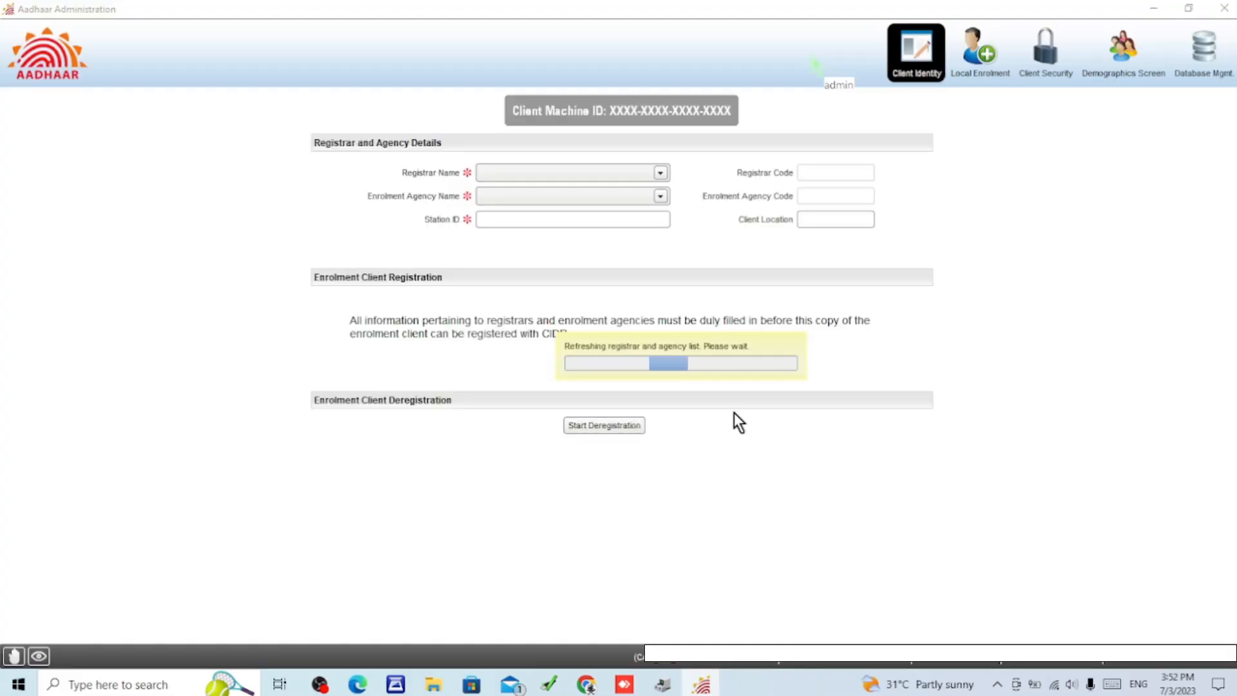
{"action": "left_click", "coordinate": [577, 173]}
{"action": "left_click", "coordinate": [560, 201]}
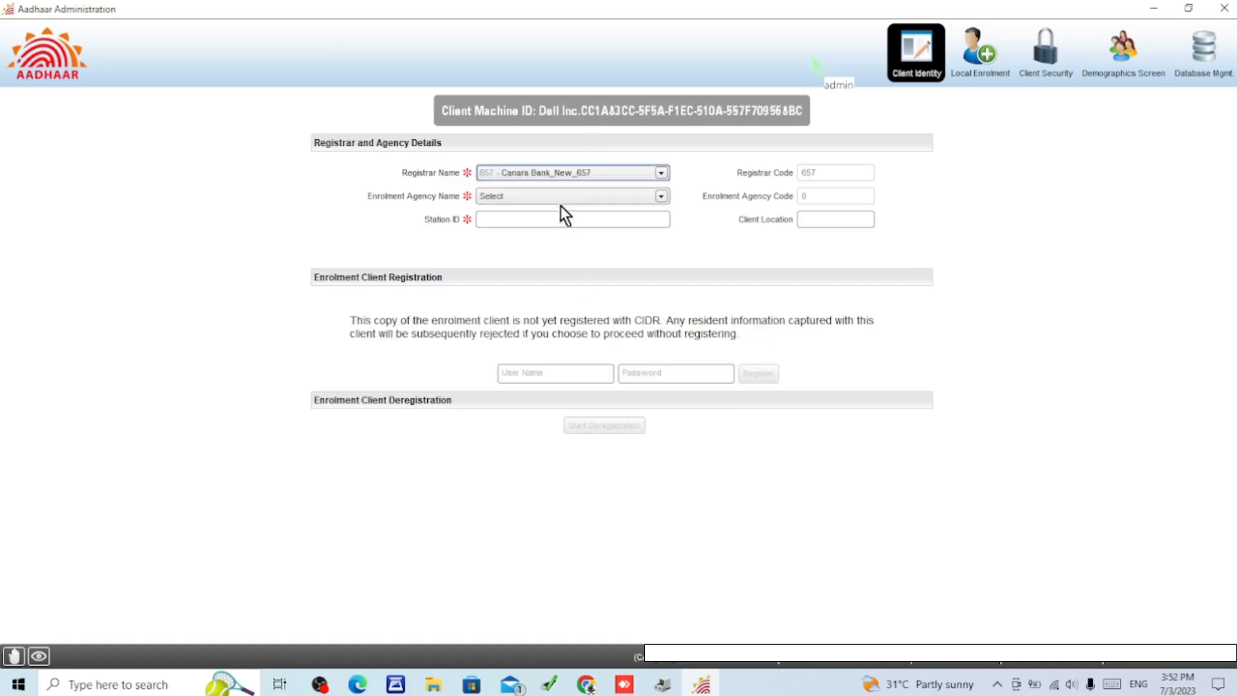
{"action": "left_click", "coordinate": [566, 197]}
{"action": "left_click", "coordinate": [566, 222]}
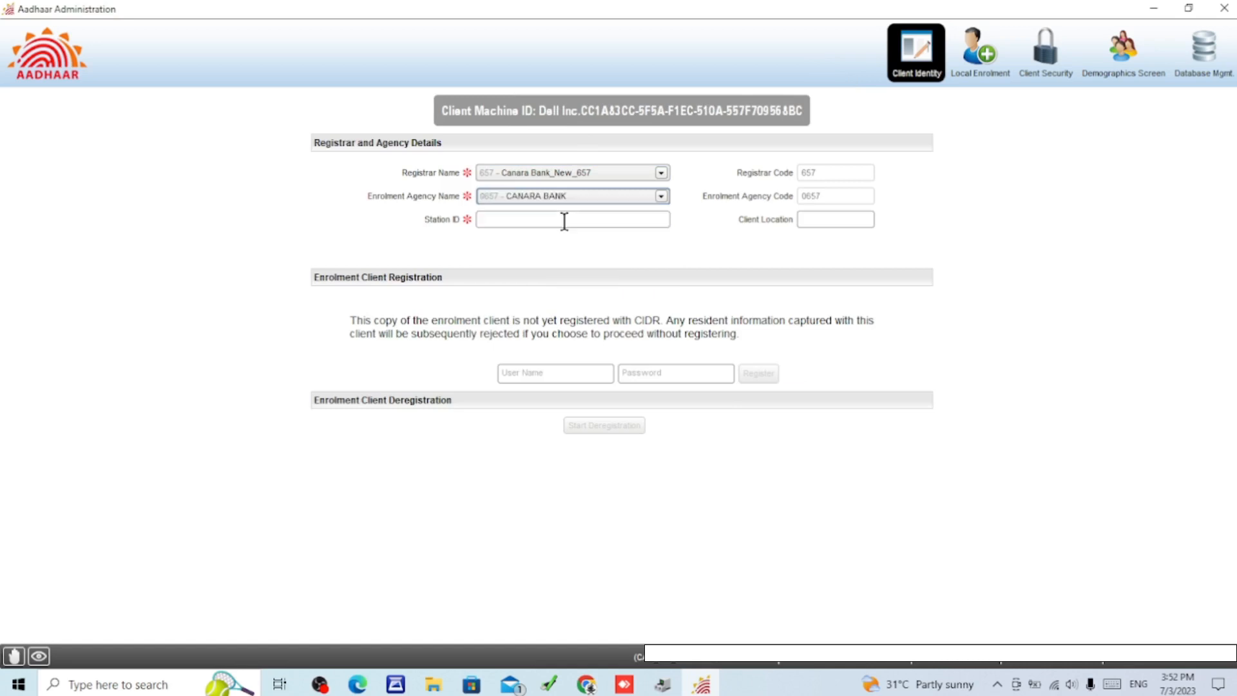
Step: Select the client machine ID text on the client identity page
{"action": "left_click", "coordinate": [565, 219]}
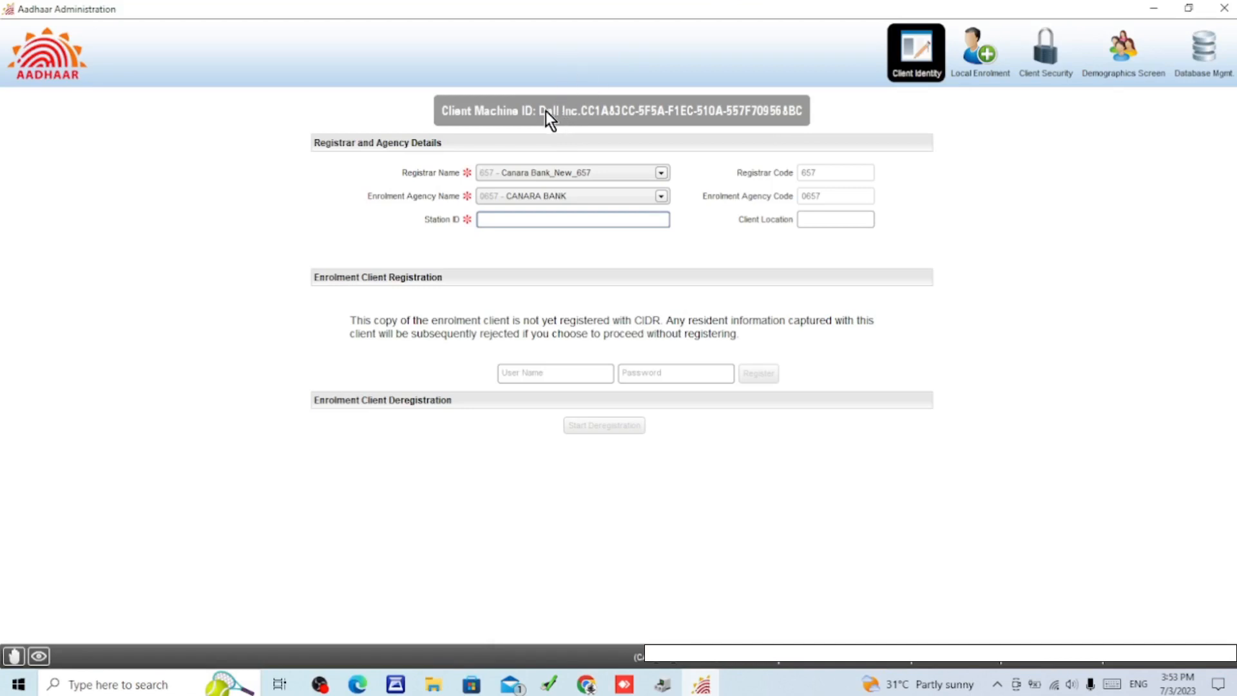
{"action": "left_click_drag", "start_coordinate": [541, 111], "coordinate": [915, 119]}
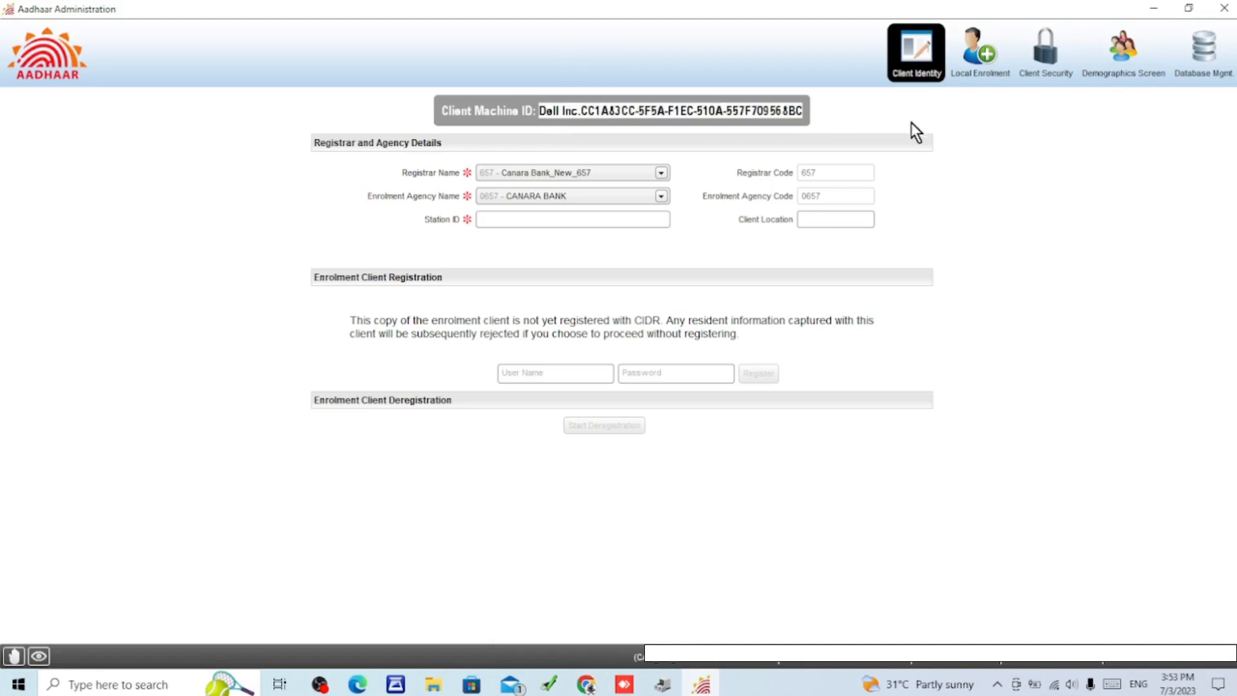
{"action": "mouse_move", "coordinate": [624, 684]}
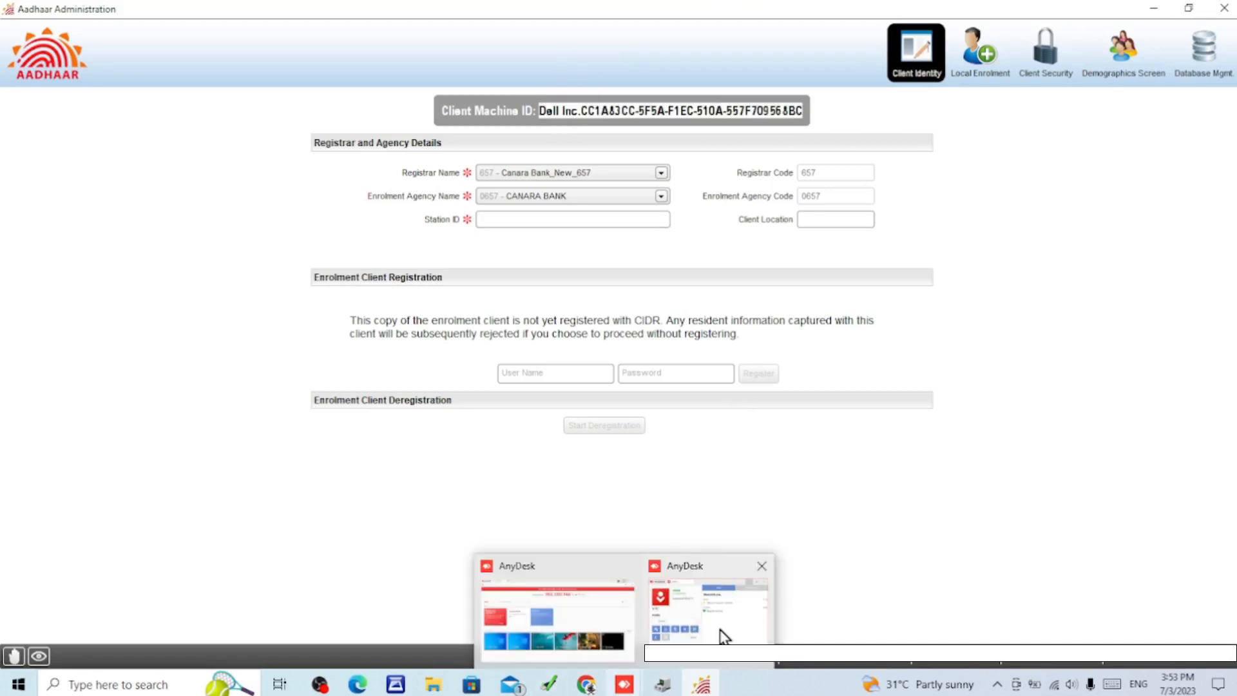
{"action": "mouse_move", "coordinate": [725, 636]}
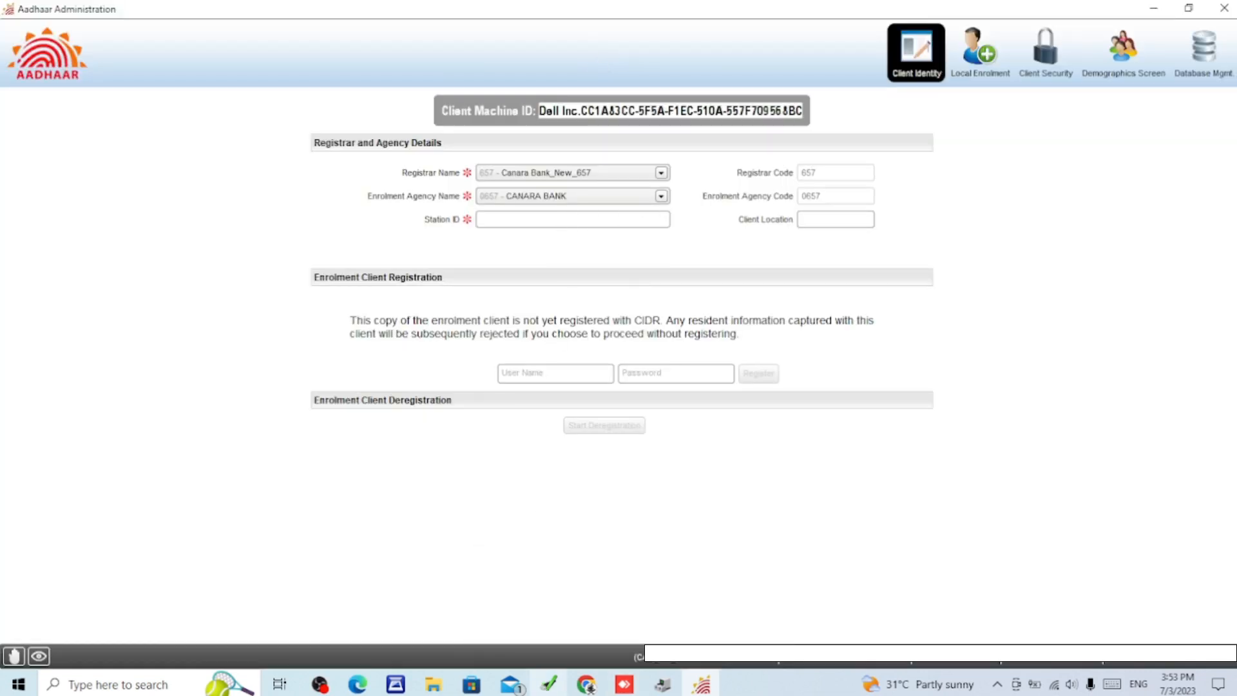
Step: Enter Station ID 40503 with the registration user name and password, then request the OTP
{"action": "left_click", "coordinate": [495, 217]}
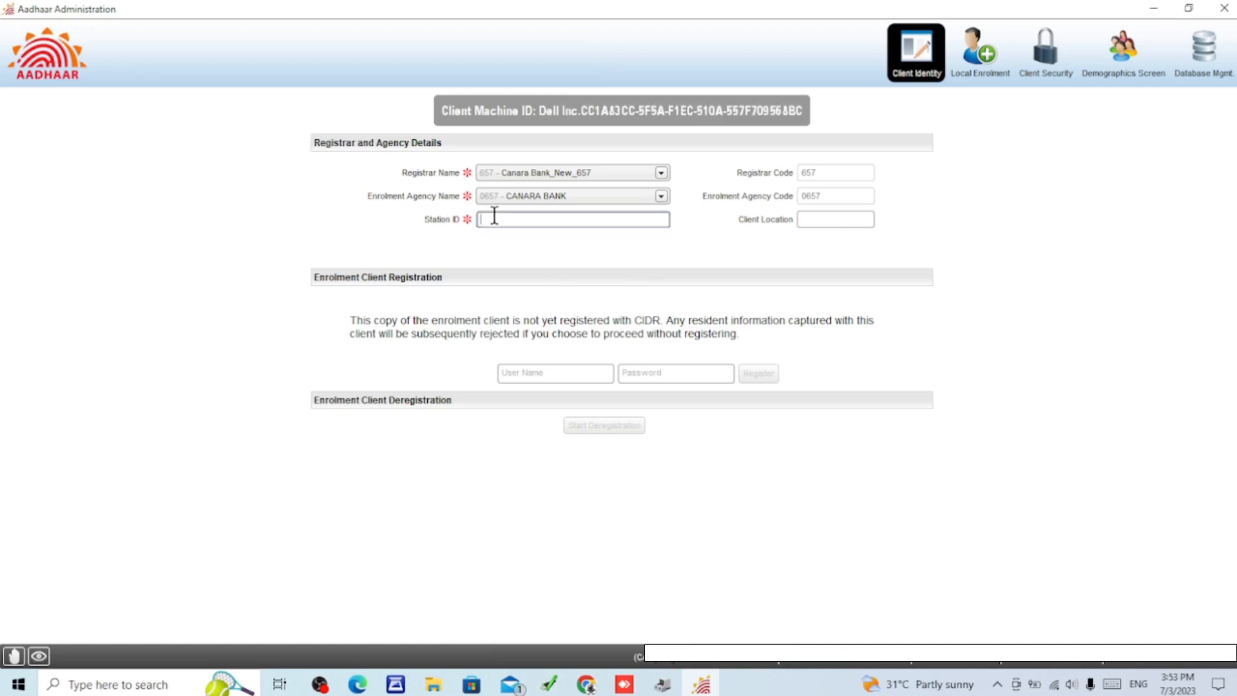
{"action": "type", "text": "40503"}
{"action": "key", "text": "Tab"}
{"action": "key", "text": "Tab"}
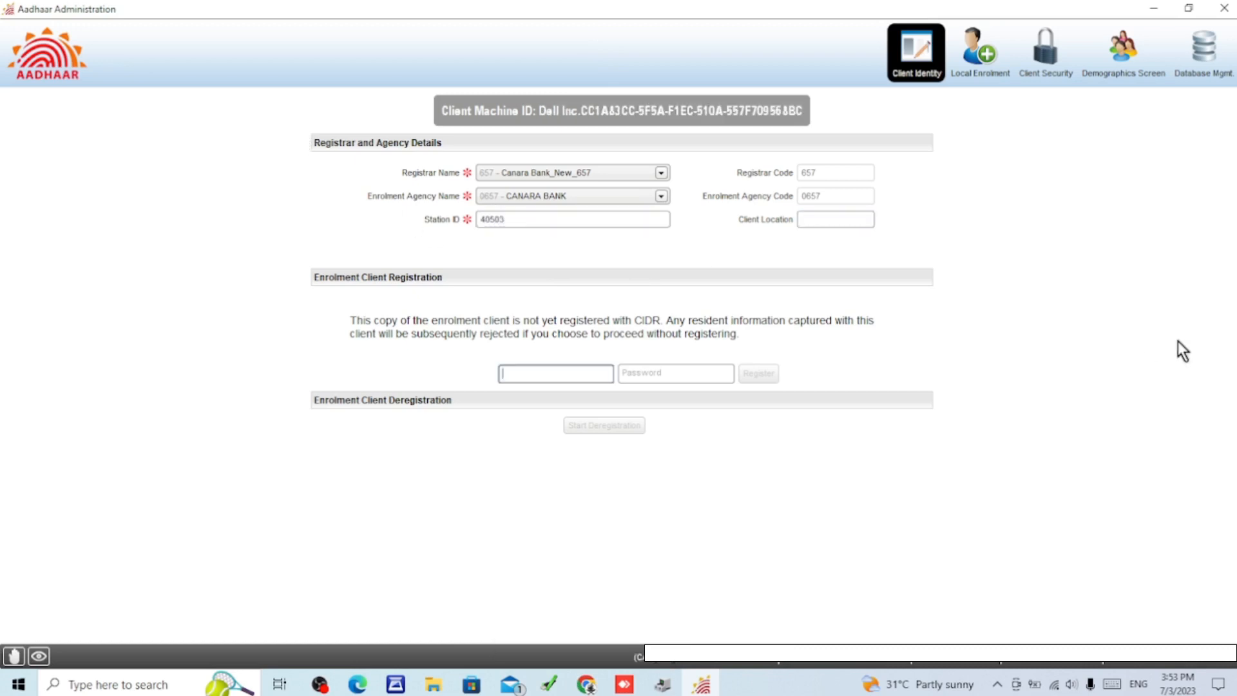
{"action": "type", "text": "6570657_admin"}
{"action": "key", "text": "Tab"}
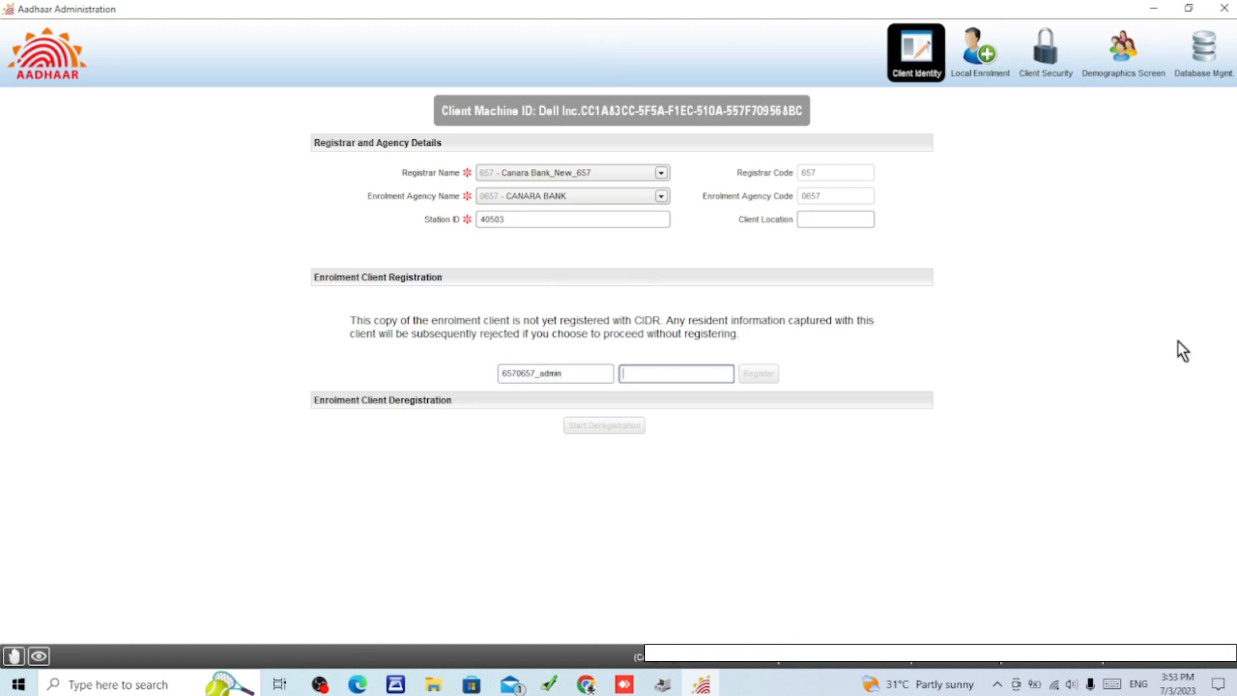
{"action": "type", "text": "****"}
{"action": "key", "text": "ctrl+v"}
{"action": "key", "text": "Return"}
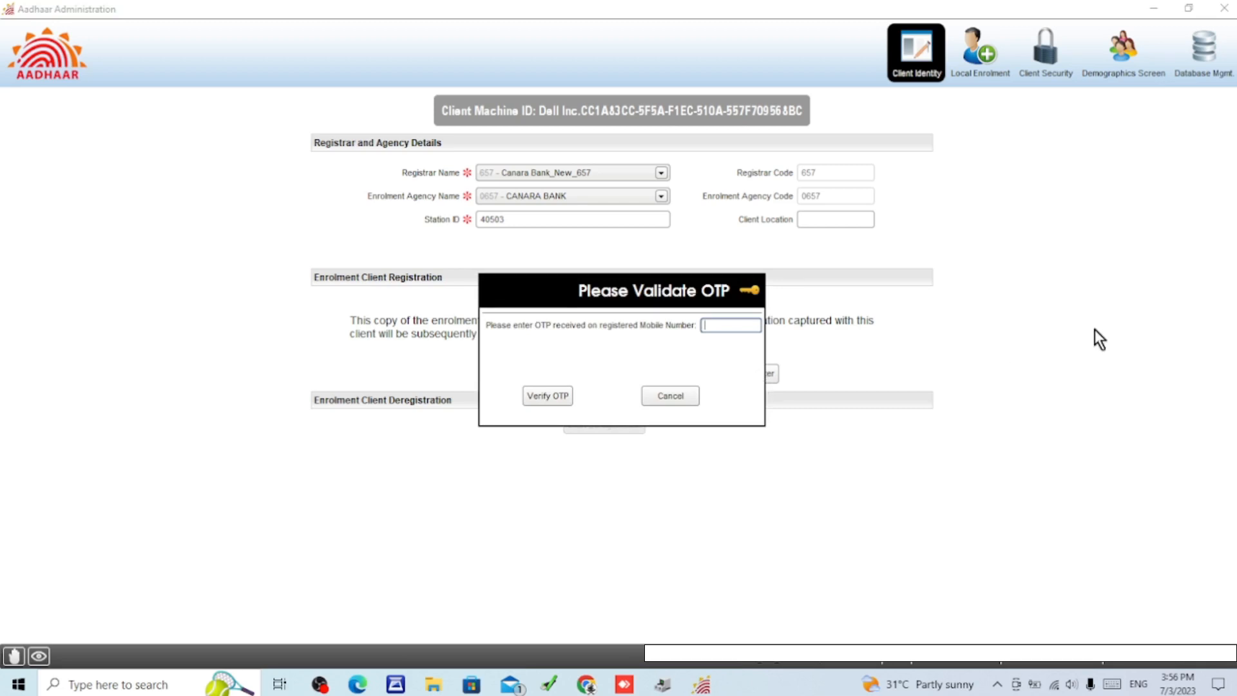
Step: Enter the received OTP, verify it, and acknowledge the CIDR registration success message
{"action": "key", "text": "Return"}
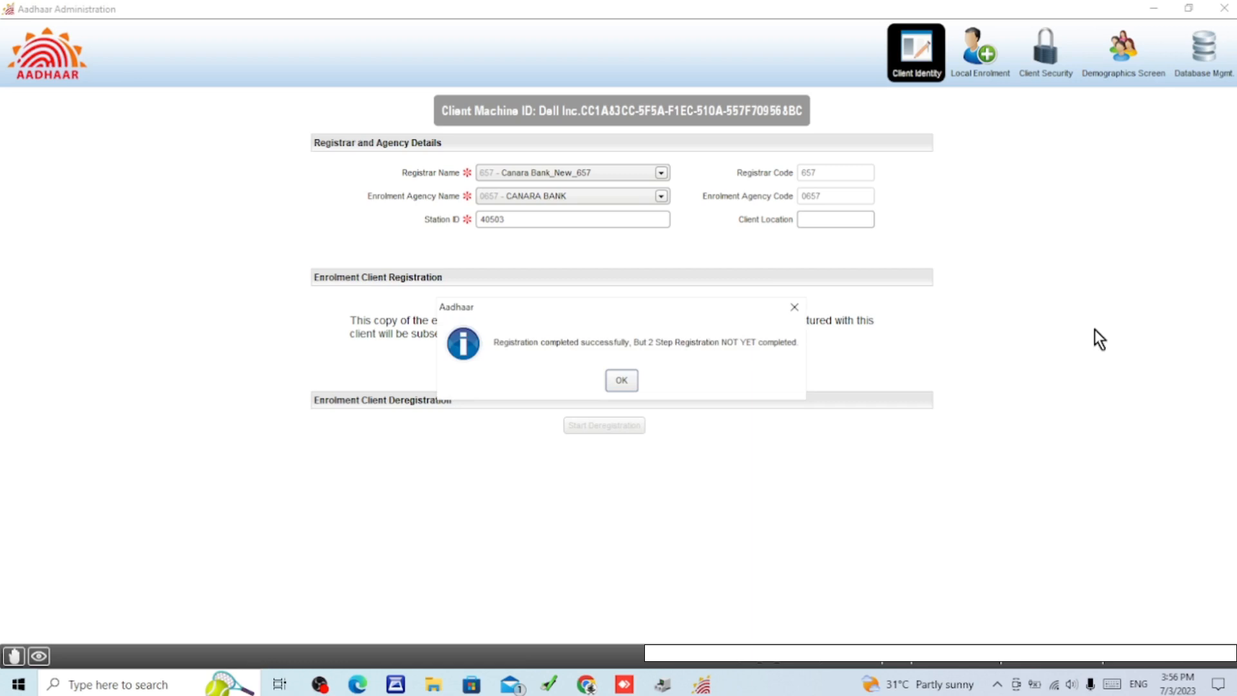
{"action": "left_click", "coordinate": [624, 380]}
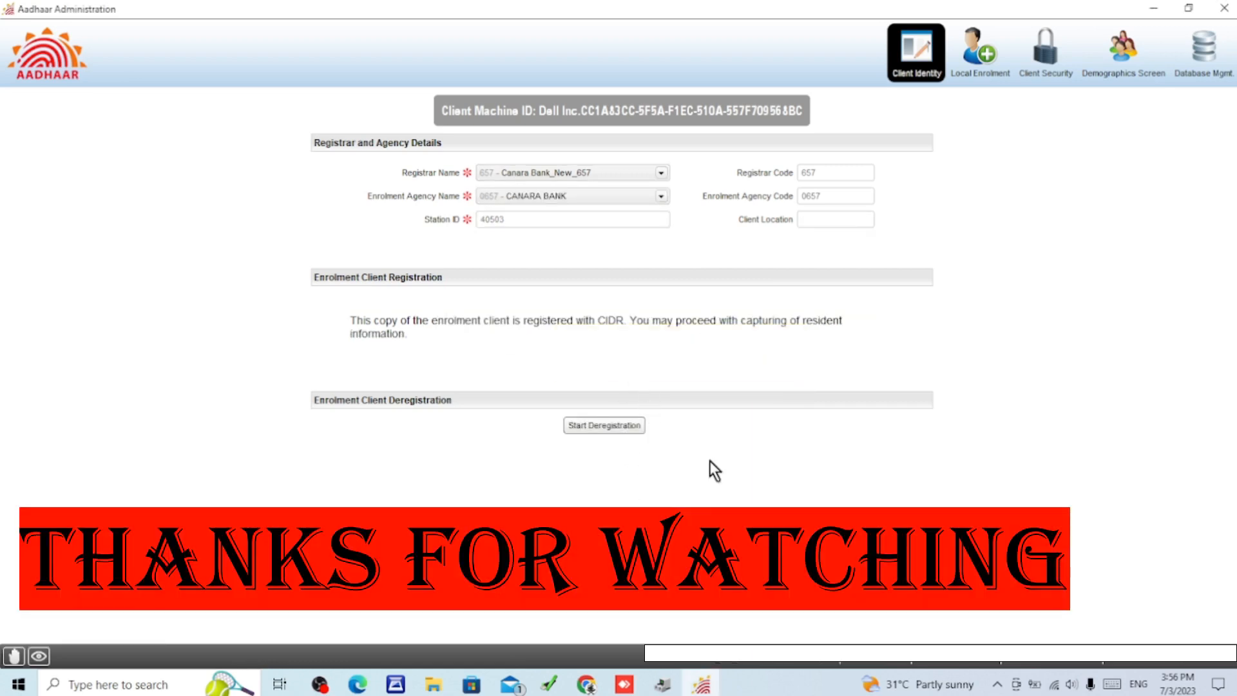